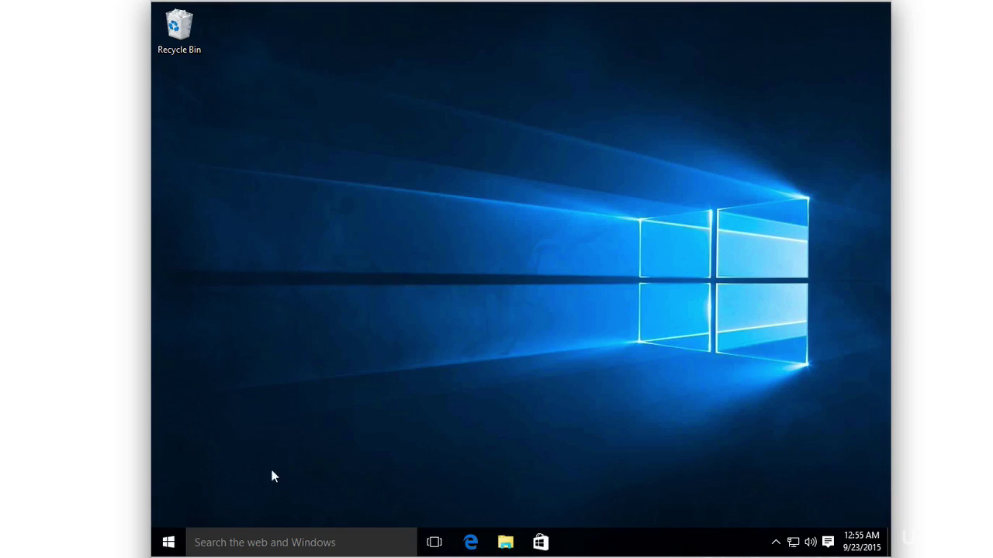
Search Windows for "control" and open the Control Panel desktop app
left_click(242, 543)
type("control")
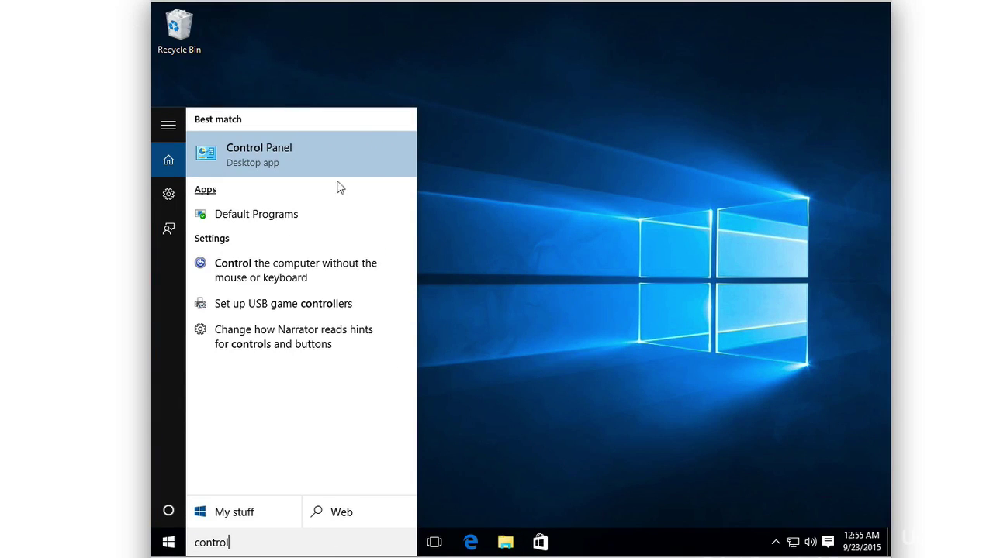
left_click(336, 164)
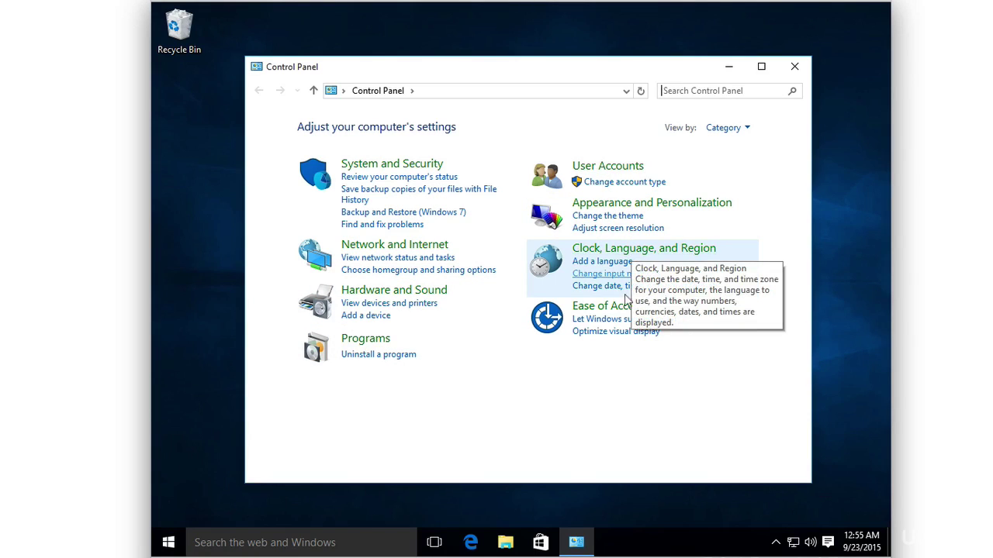
Look through the System and Security category and open the System page with the basic computer information
left_click(423, 166)
scroll(510, 312, "down", 1)
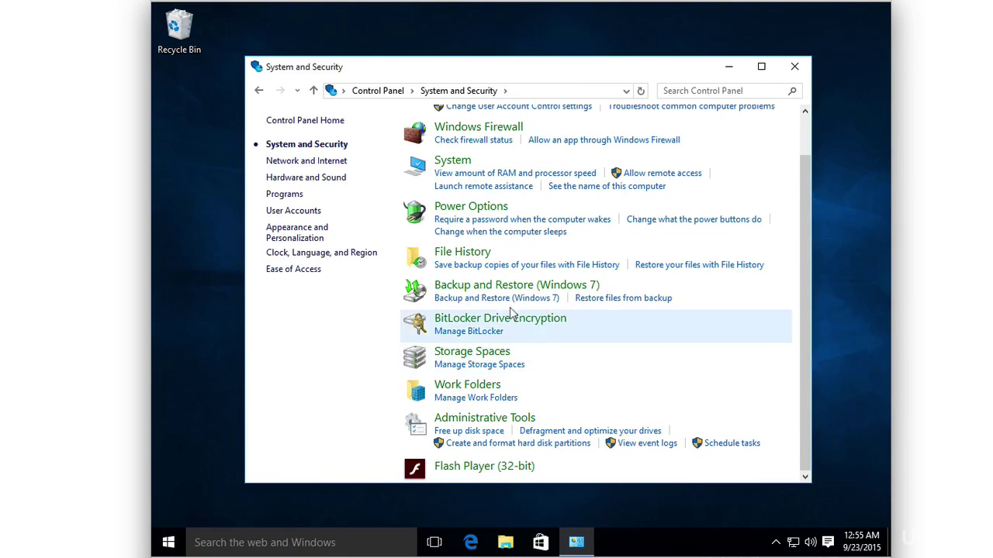
scroll(549, 341, "up", 1)
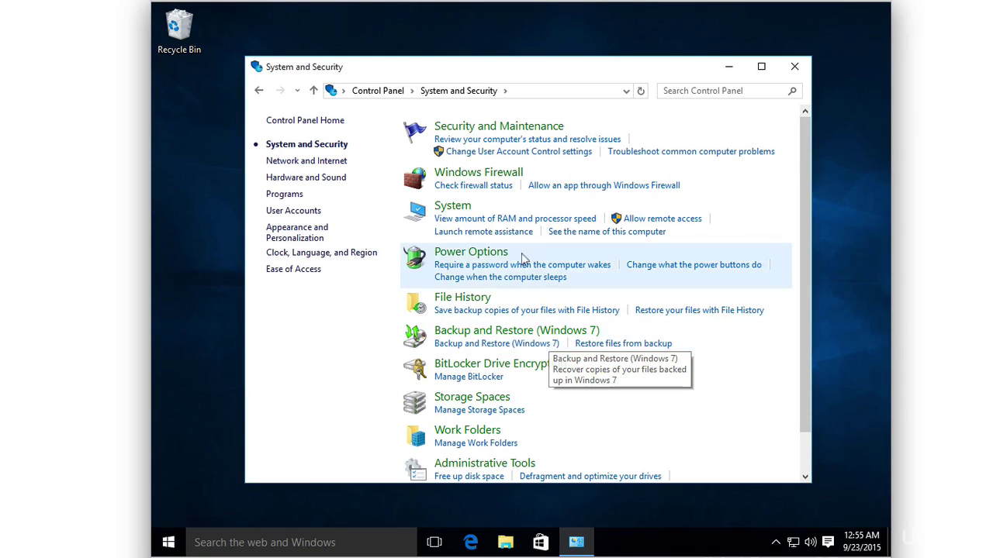
scroll(456, 227, "down", 1)
scroll(450, 155, "up", 1)
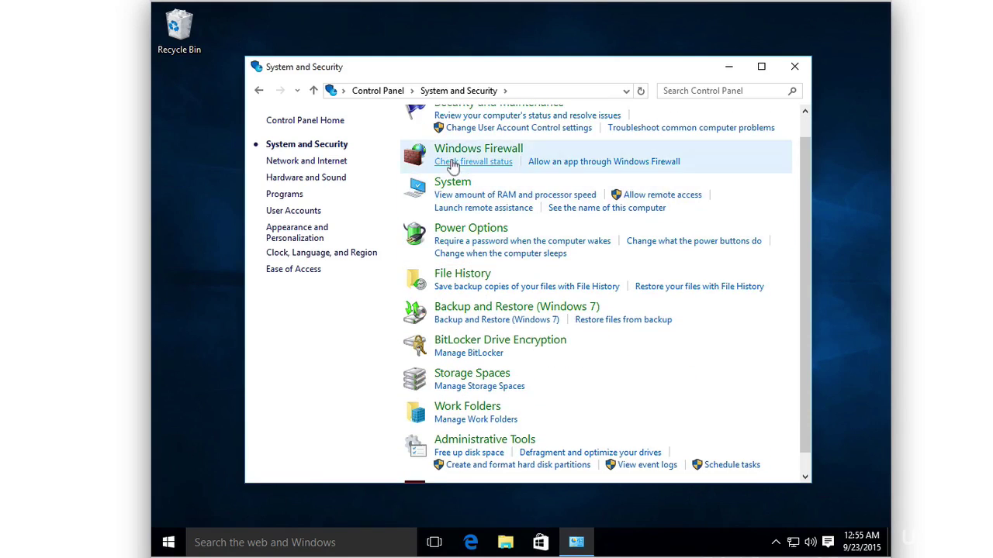
left_click(451, 183)
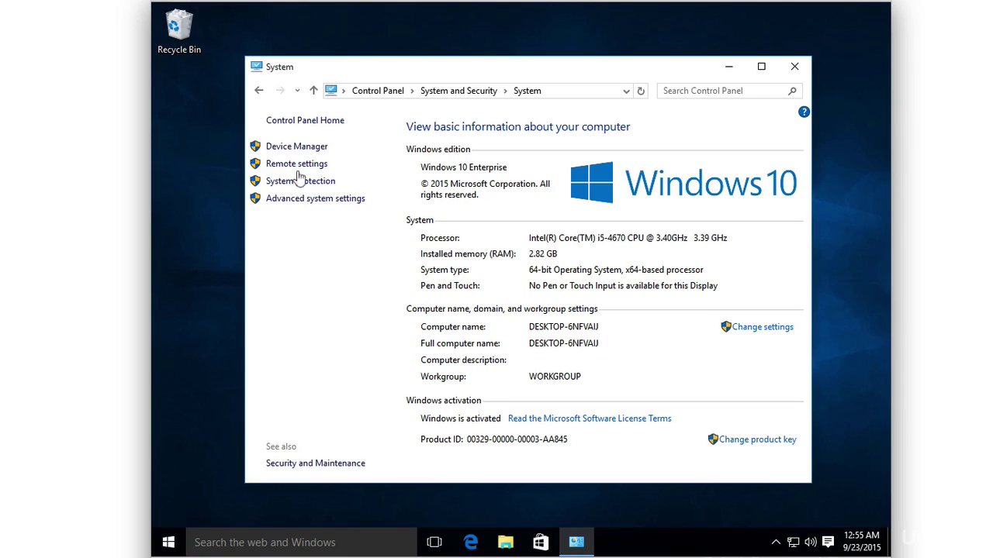
Return to the Control Panel home, view the Hardware and Sound category, and close Control Panel
left_click(258, 87)
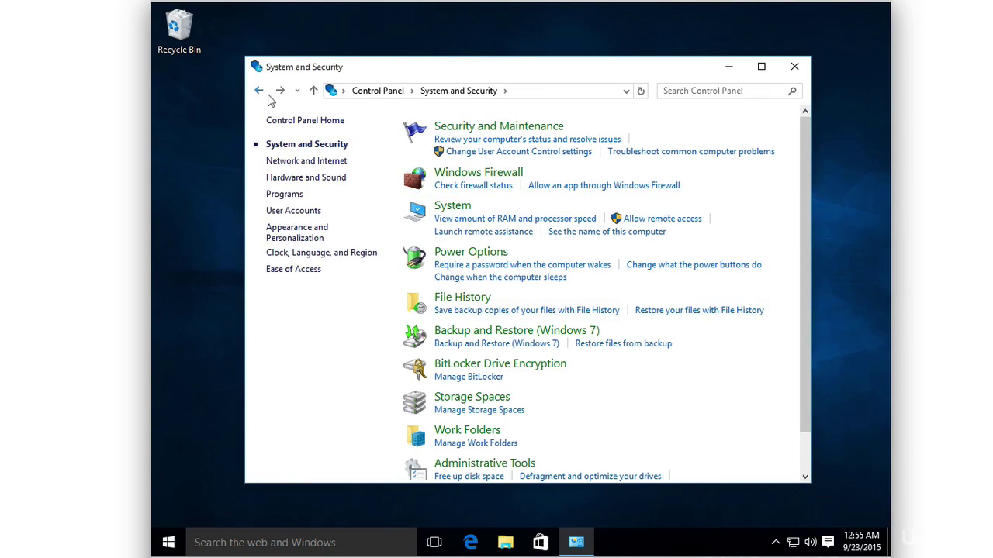
left_click(263, 93)
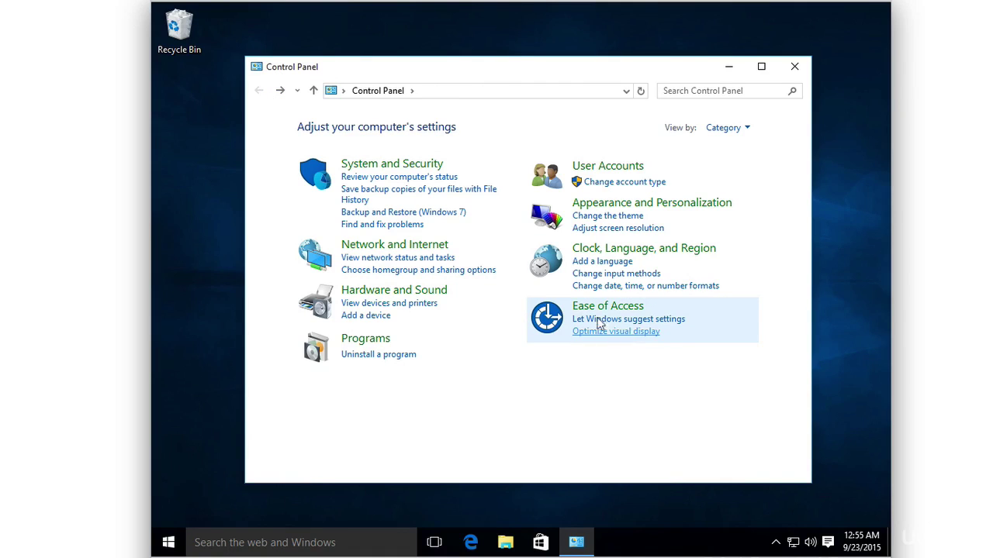
left_click(439, 293)
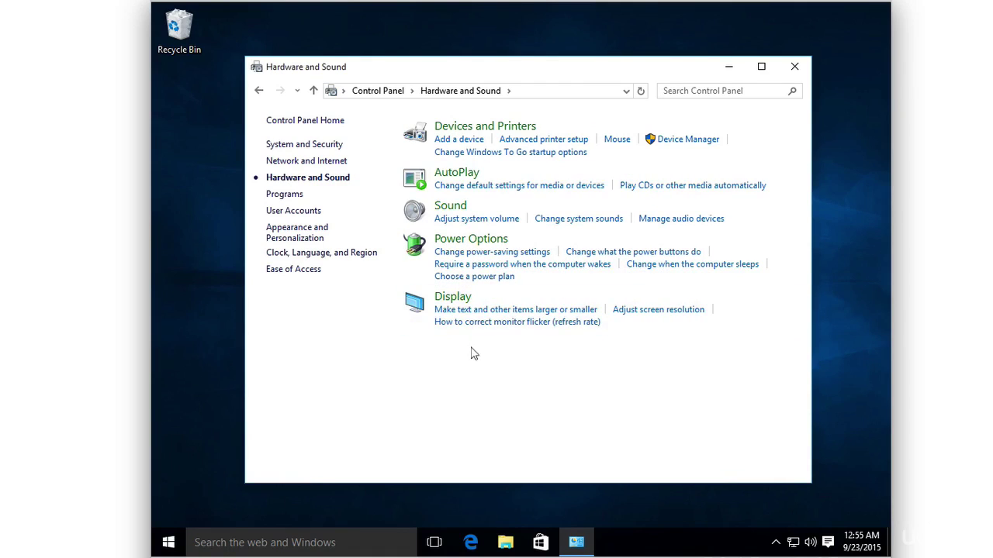
left_click(263, 90)
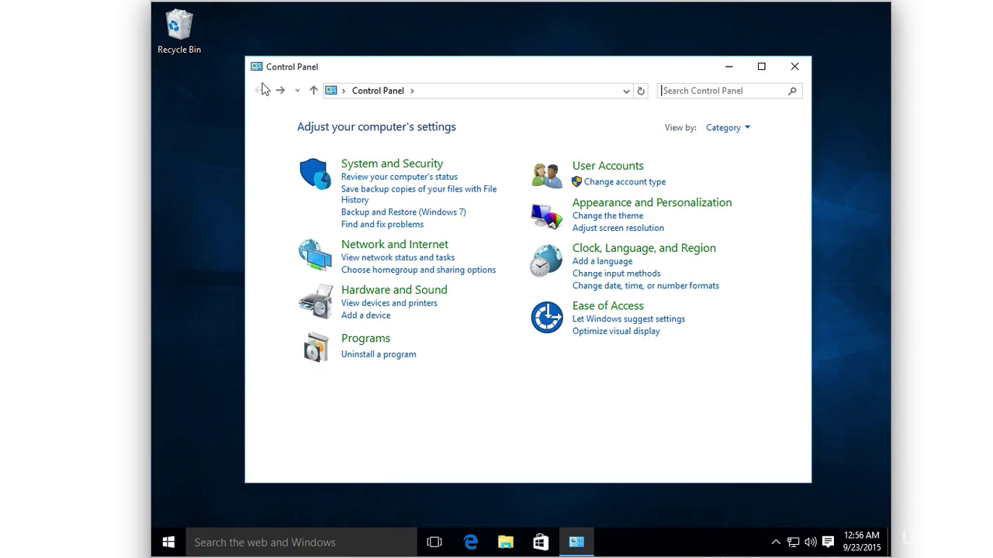
left_click(799, 72)
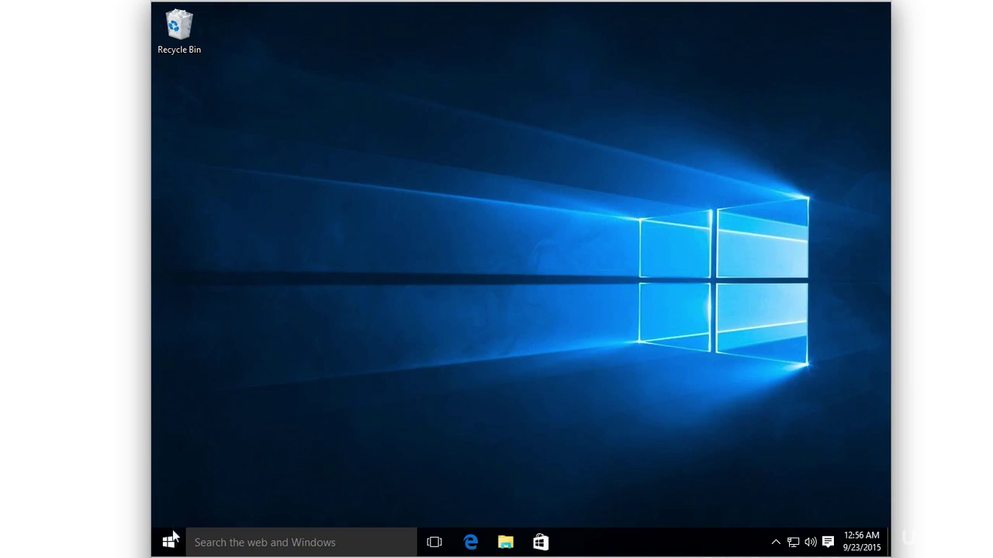
Open the Windows Settings app and look over all its categories down to Update & security
left_click(169, 541)
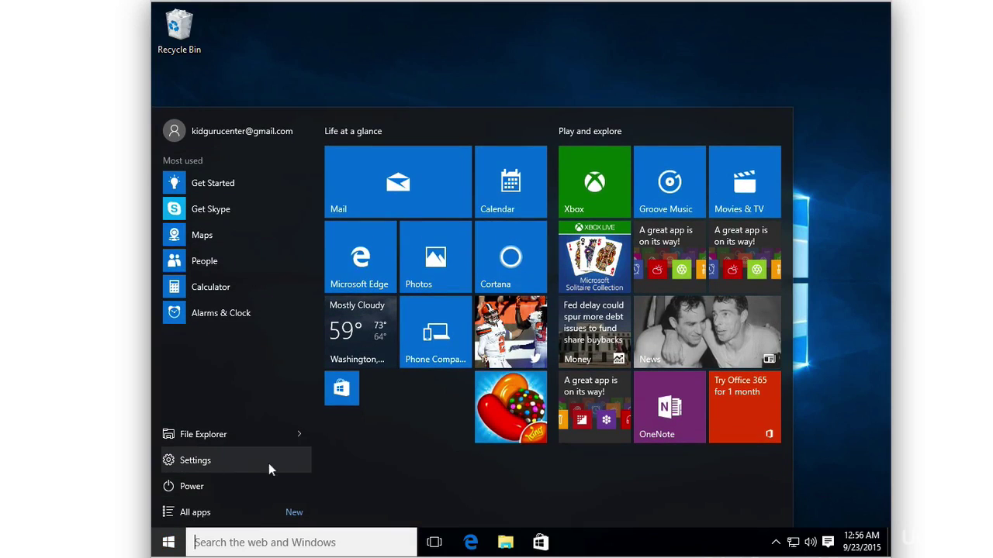
left_click(216, 460)
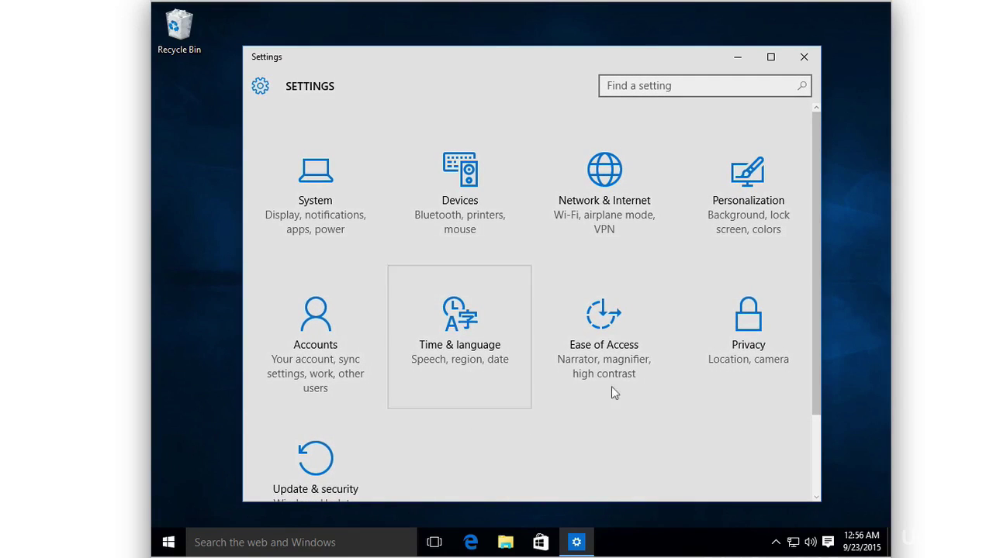
scroll(622, 438, "down", 3)
scroll(625, 438, "up", 3)
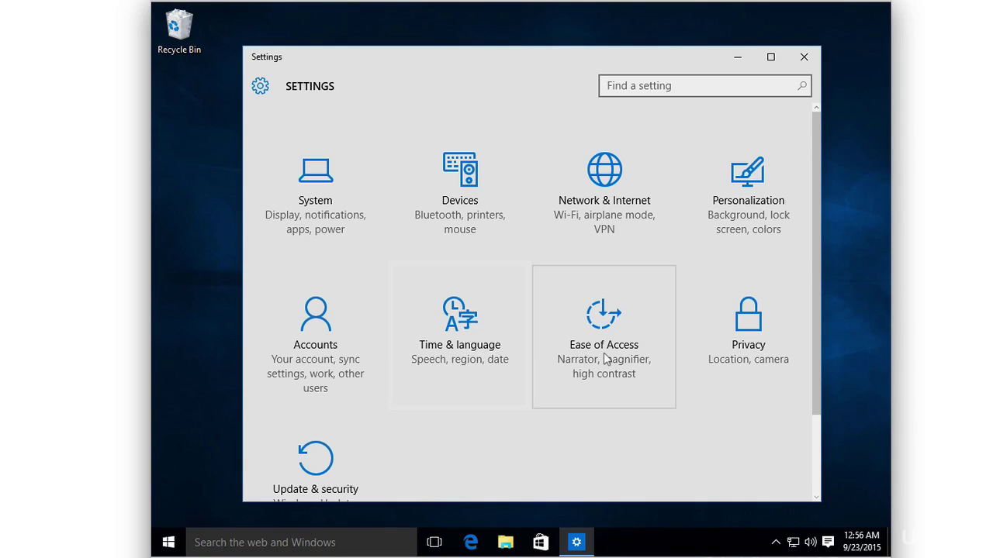
scroll(763, 349, "down", 3)
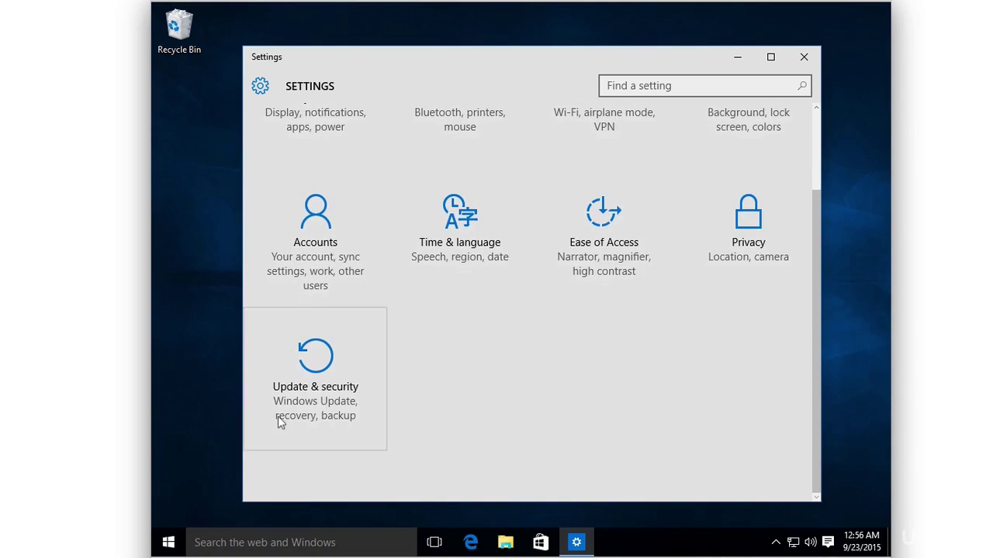
scroll(284, 419, "up", 3)
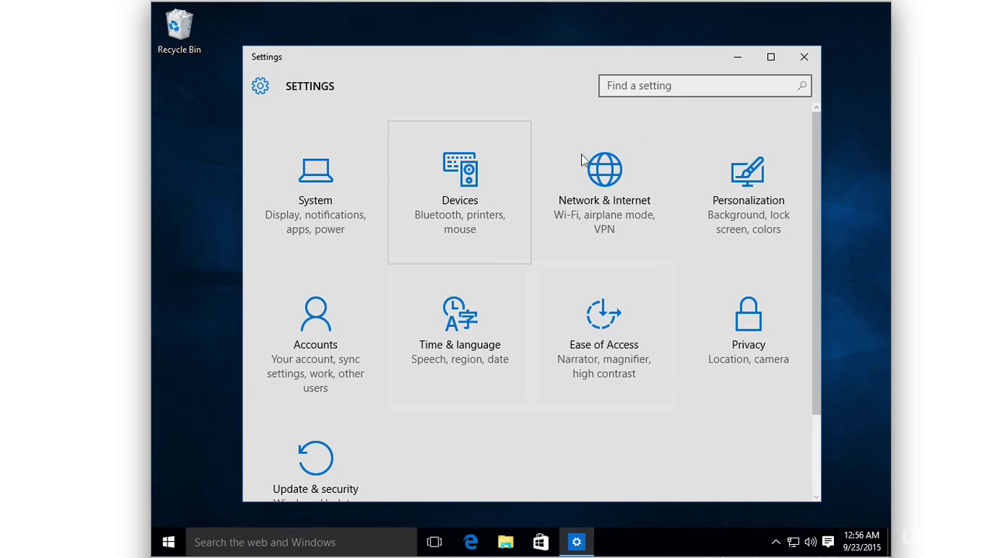
Search the settings for "wi-fi" and return to the Settings home page
left_click(665, 85)
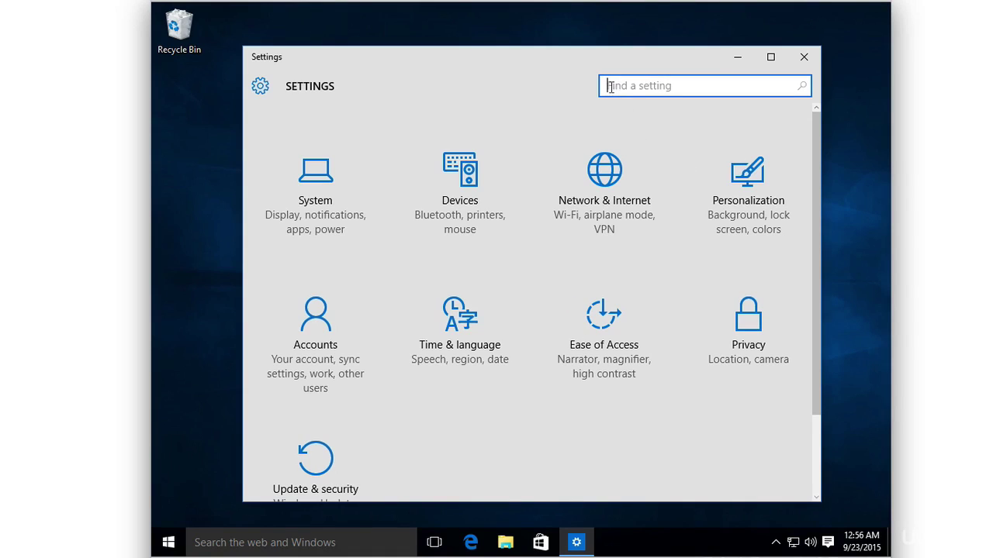
type("wi")
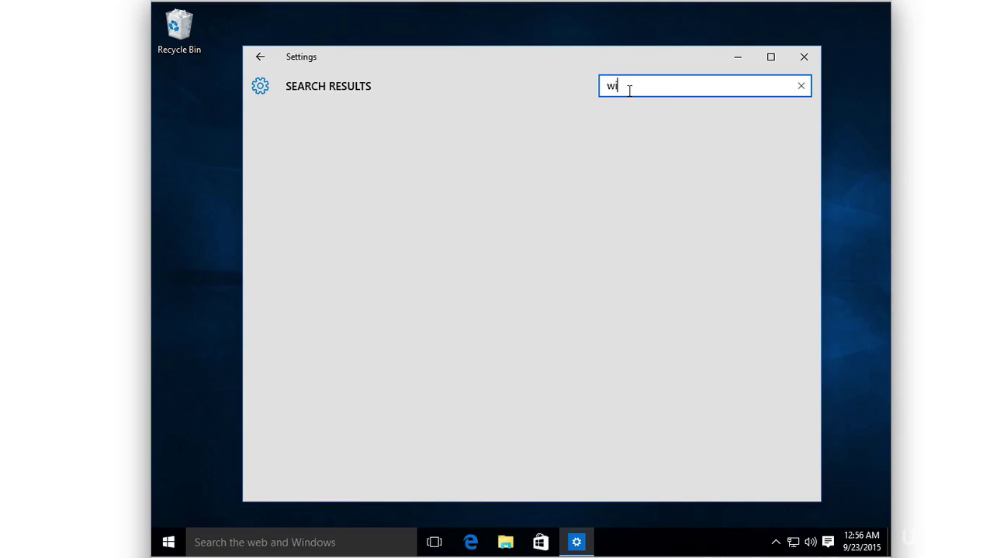
type("-fi")
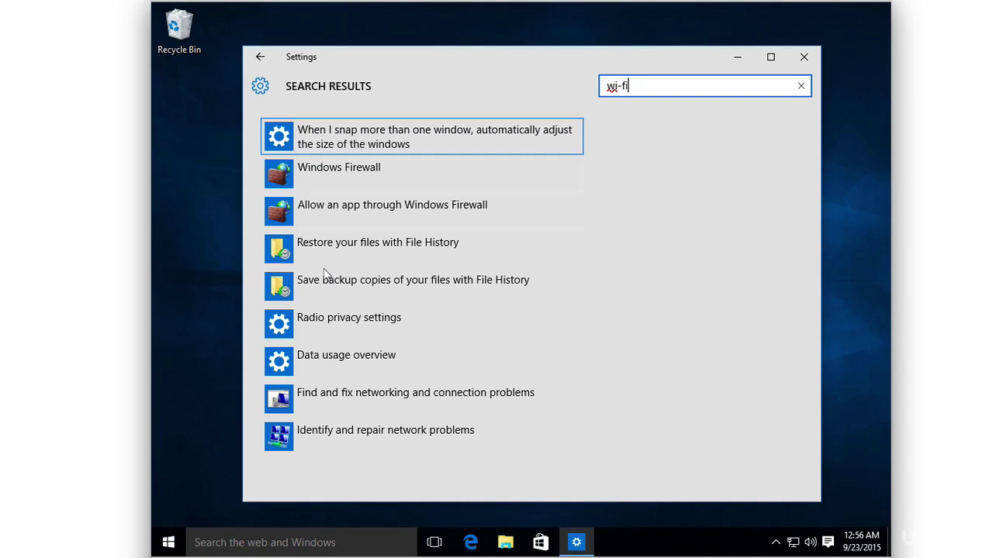
left_click(262, 59)
Open the System settings and review the quick actions and notification options under Notifications & actions
left_click(321, 169)
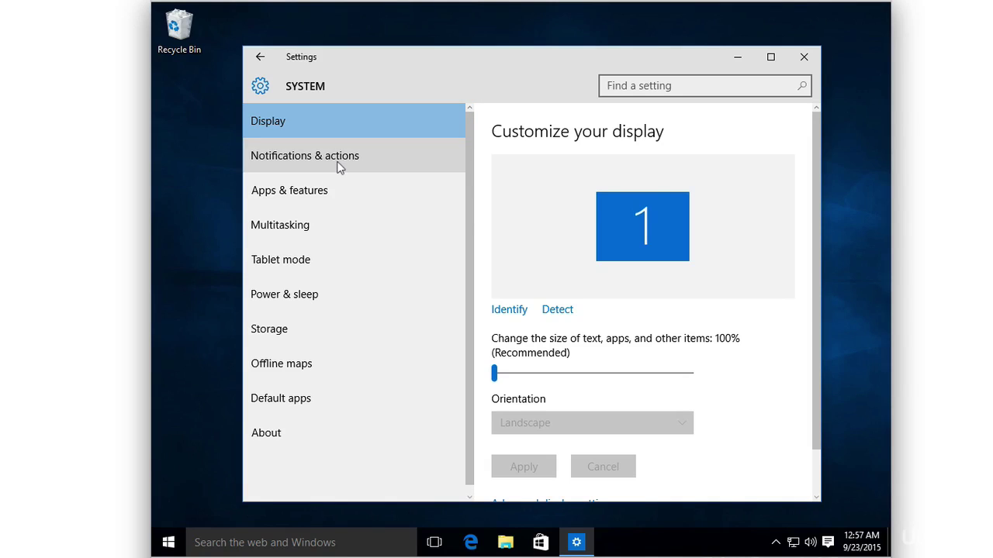
left_click(335, 163)
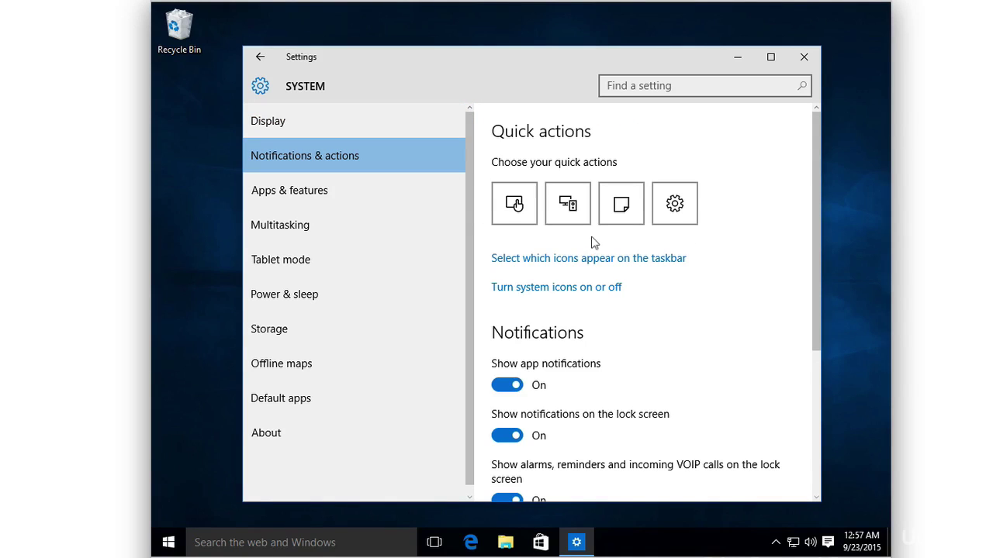
scroll(592, 232, "down", 3)
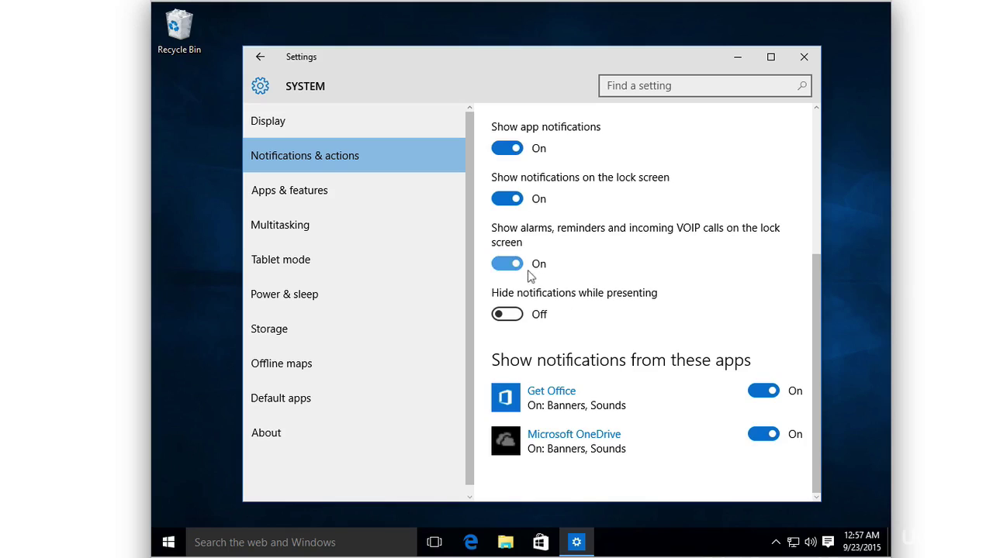
scroll(536, 278, "up", 3)
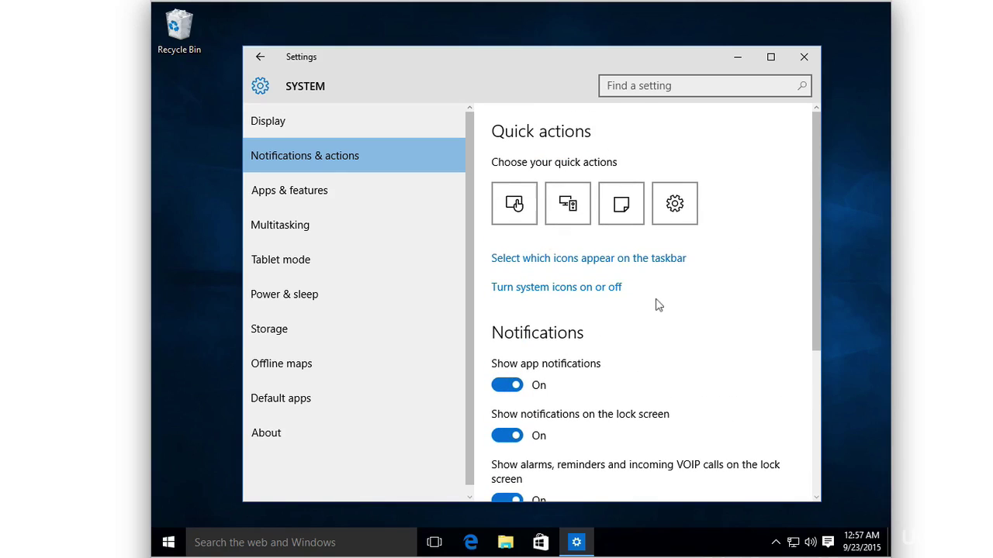
scroll(569, 321, "down", 2)
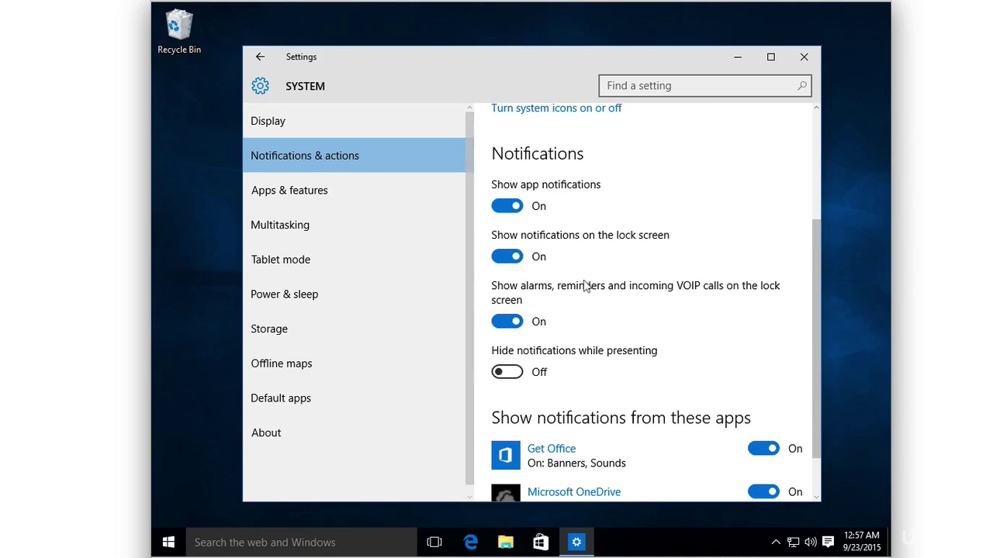
Review the sorting choices and the drive filter choices for the app list in Apps & features
left_click(363, 192)
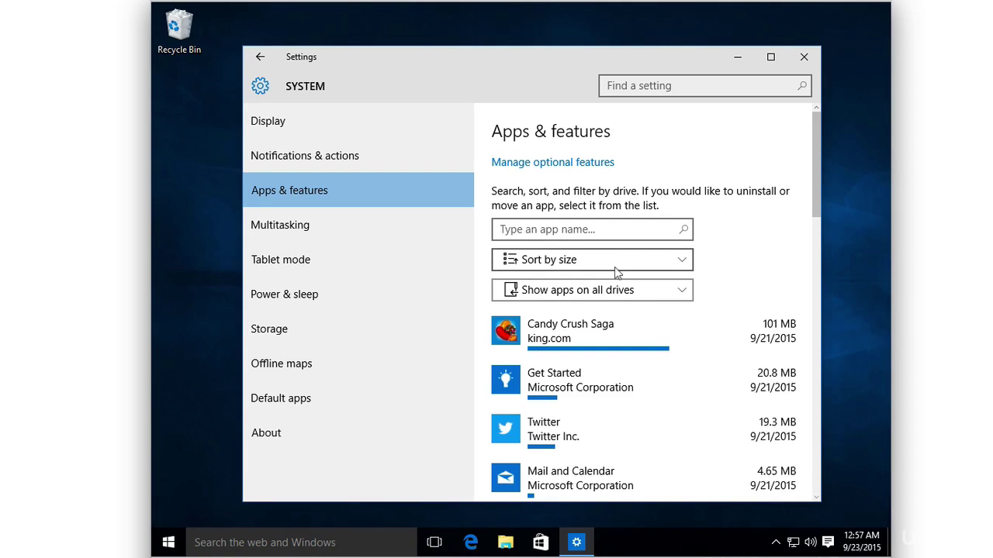
scroll(617, 272, "down", 1)
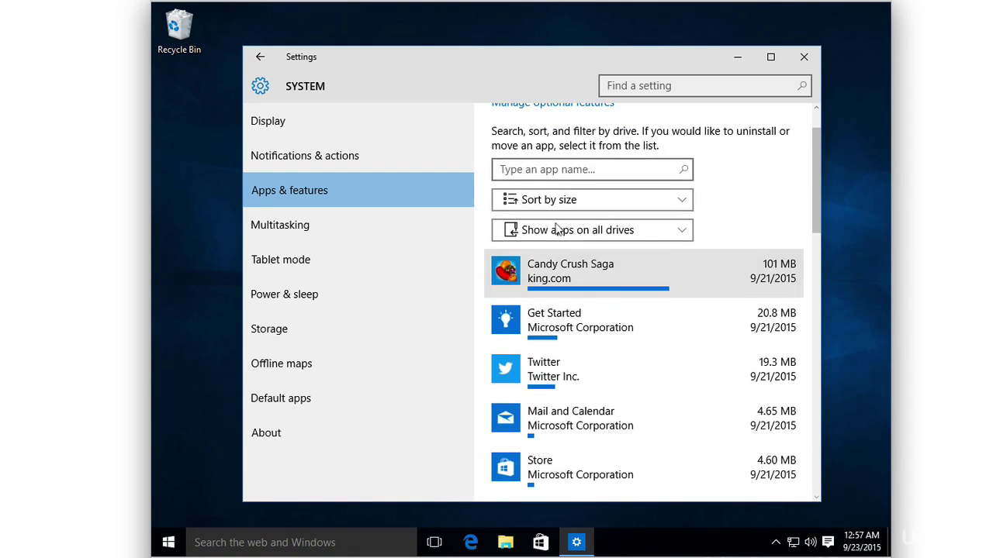
left_click(611, 200)
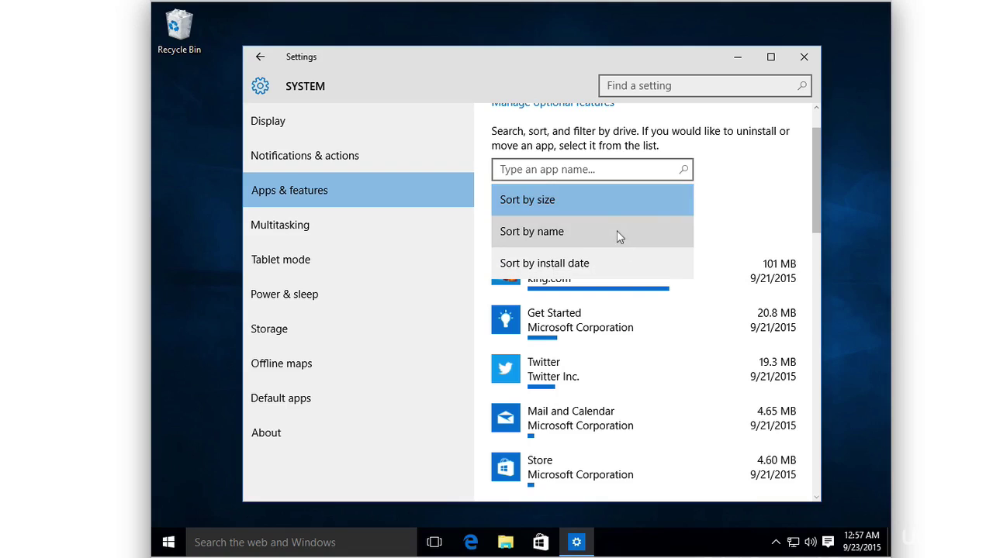
left_click(766, 192)
left_click(684, 229)
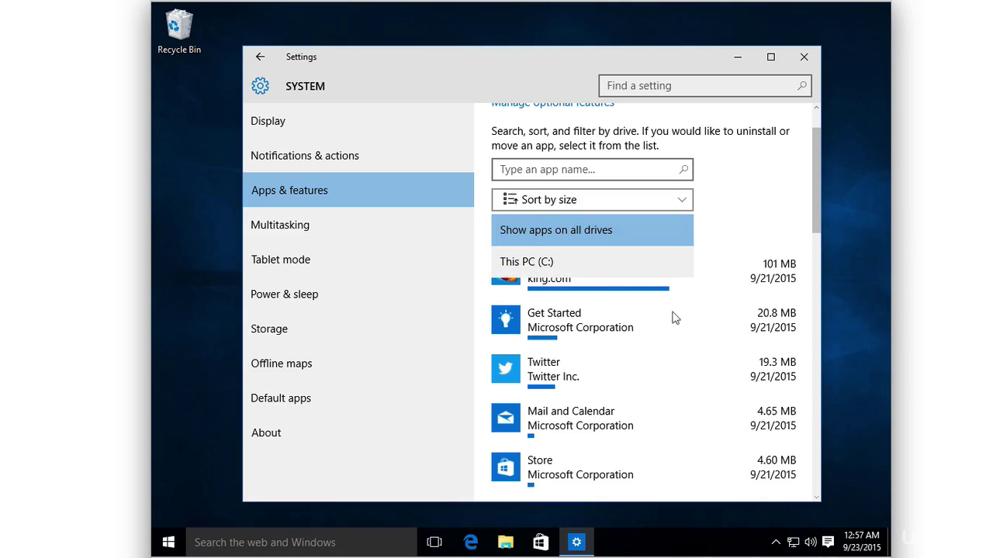
left_click(687, 235)
Expand the Candy Crush Saga entry in the app list to view its Move and Uninstall options
left_click(608, 169)
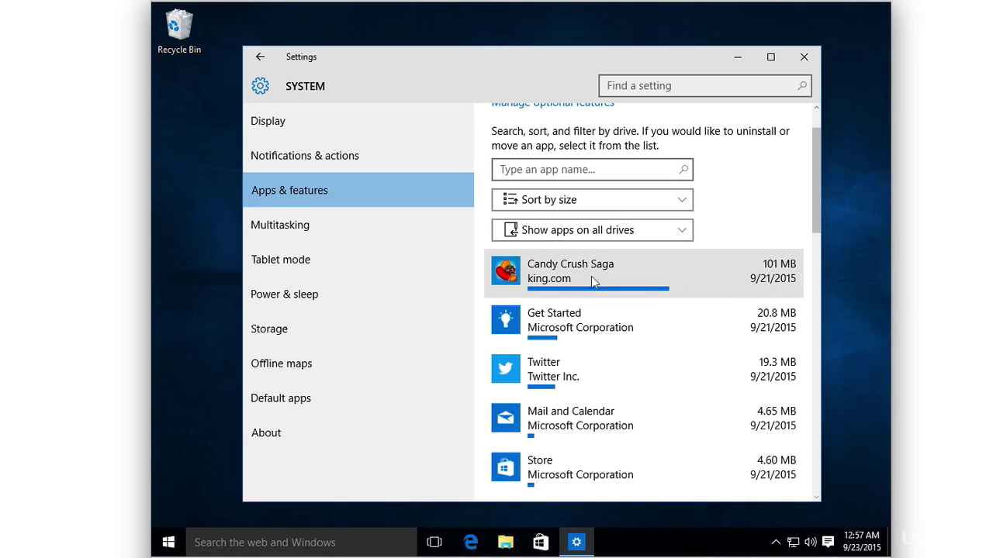
left_click(612, 276)
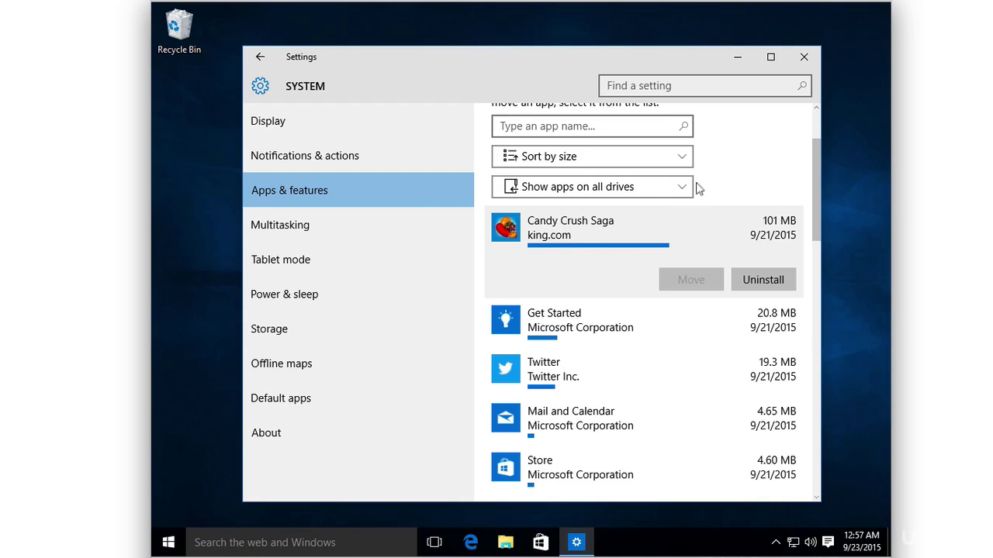
Review the Snap and Virtual desktops options in the Multitasking settings
left_click(354, 214)
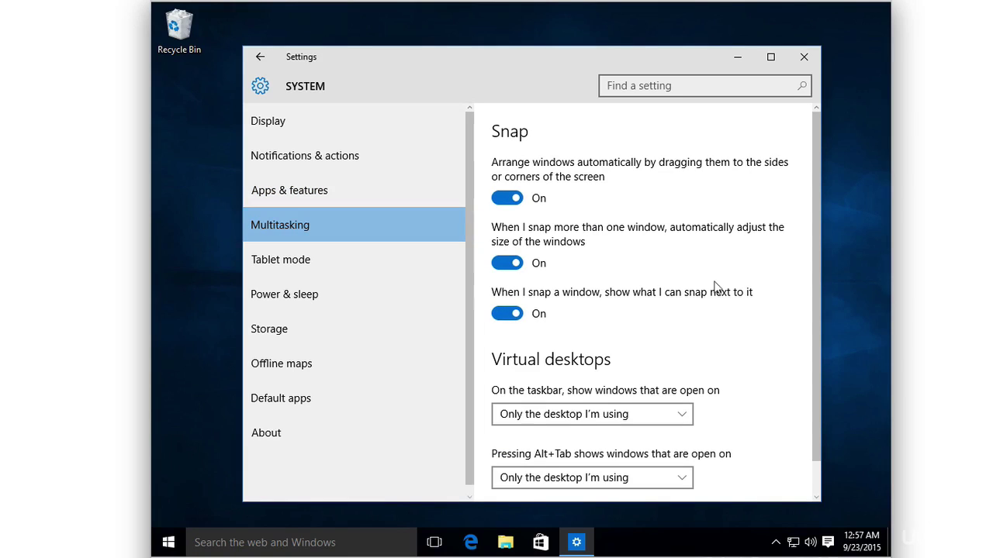
scroll(715, 284, "down", 1)
scroll(716, 287, "up", 1)
scroll(715, 287, "down", 1)
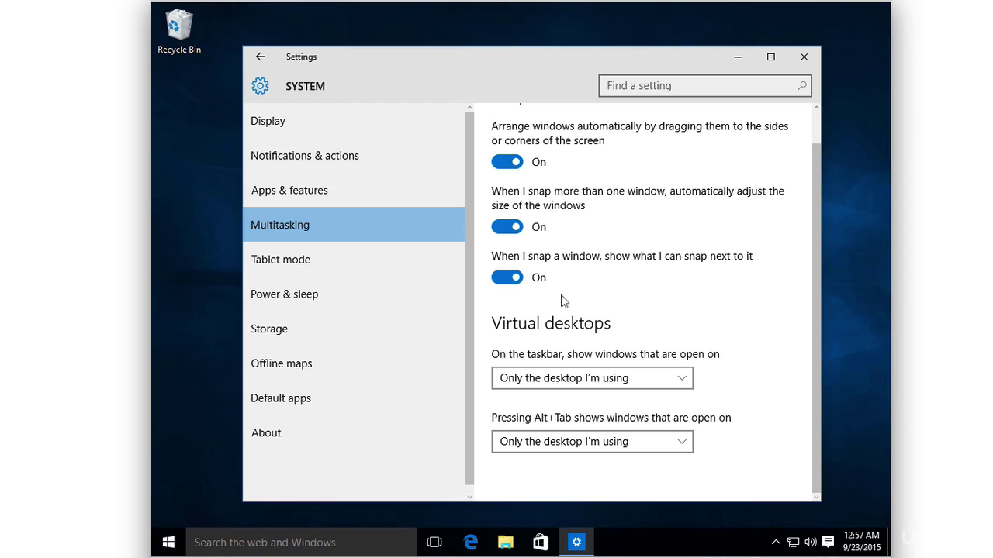
Open the Tablet mode settings and view the choices for "When I sign in" without changing the selection
left_click(360, 271)
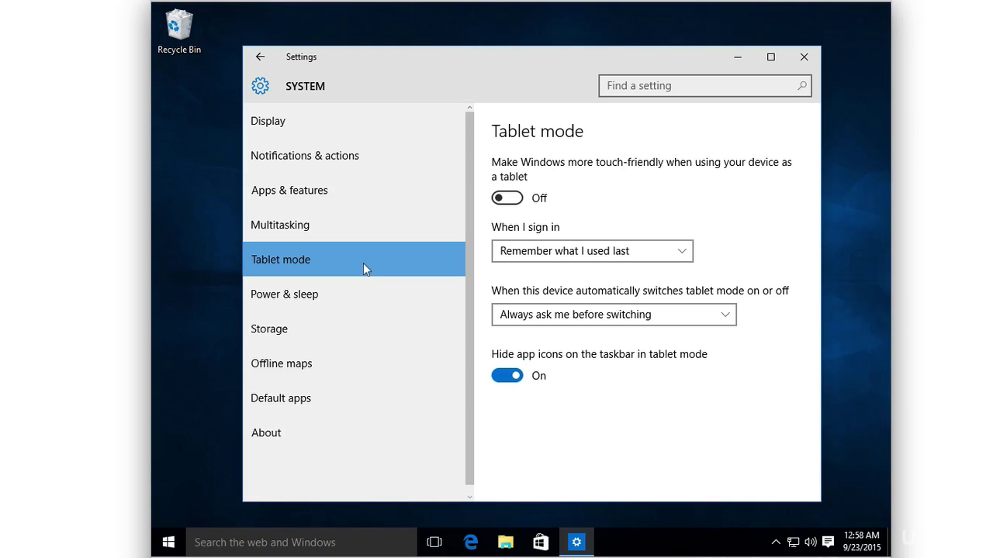
left_click(669, 255)
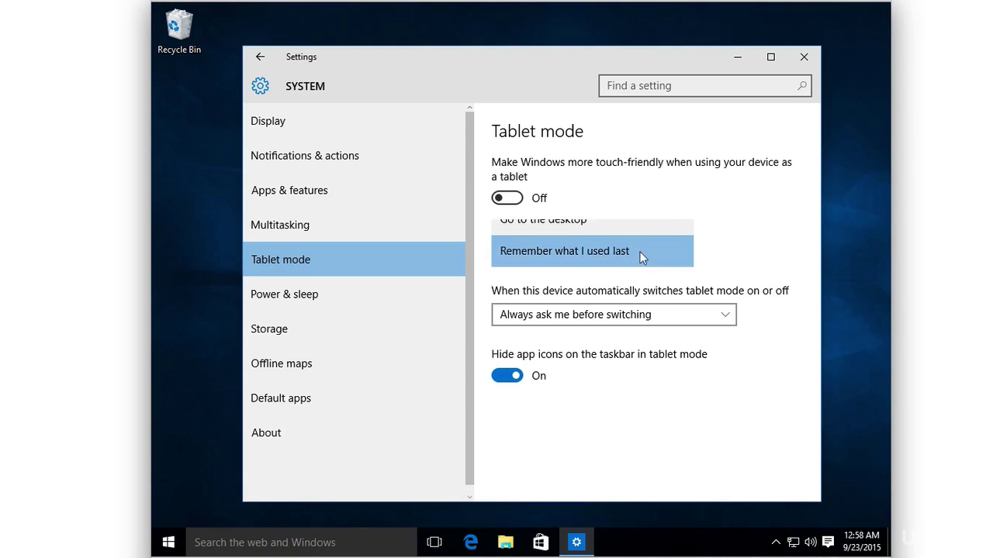
left_click(782, 245)
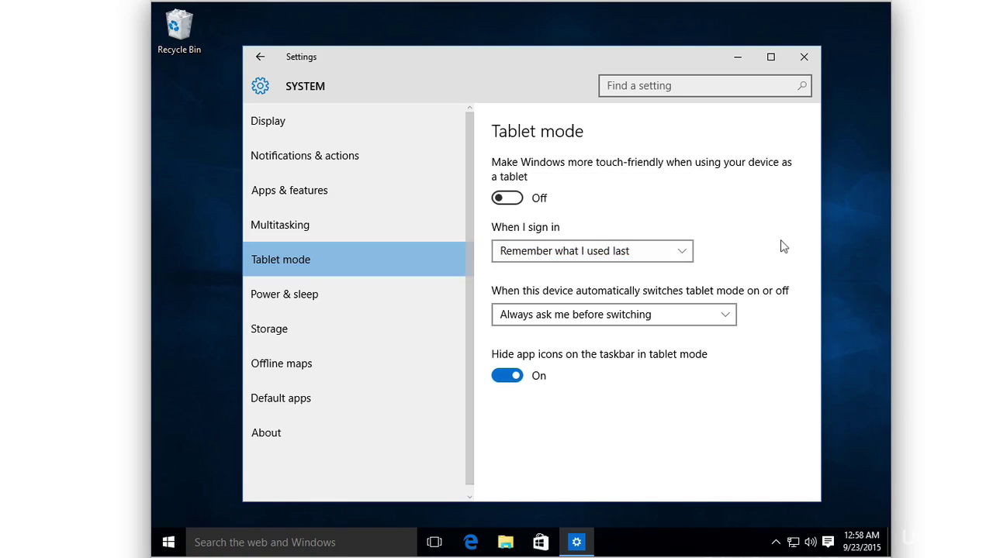
Recheck the available "When I sign in" choices for tablet mode and keep the existing selection
left_click(609, 258)
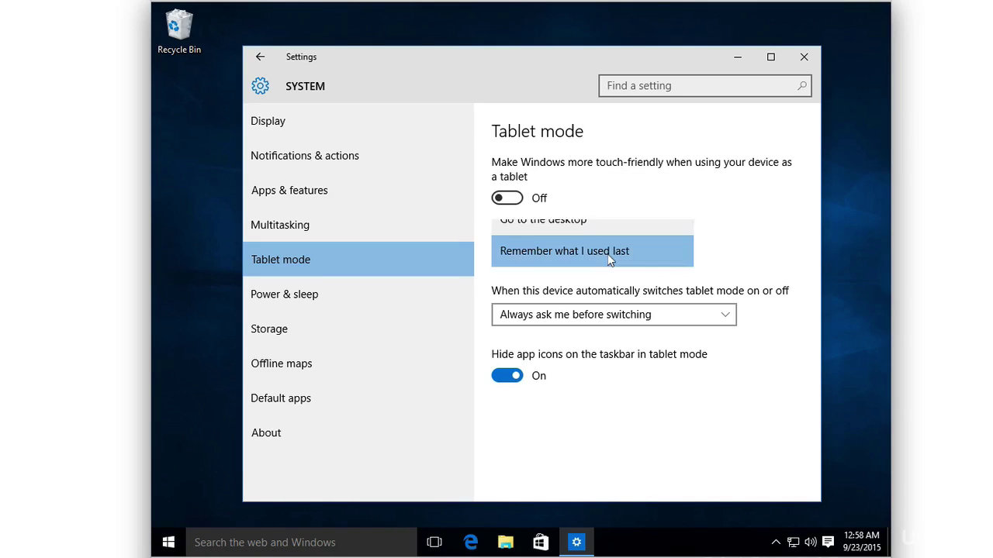
left_click(759, 260)
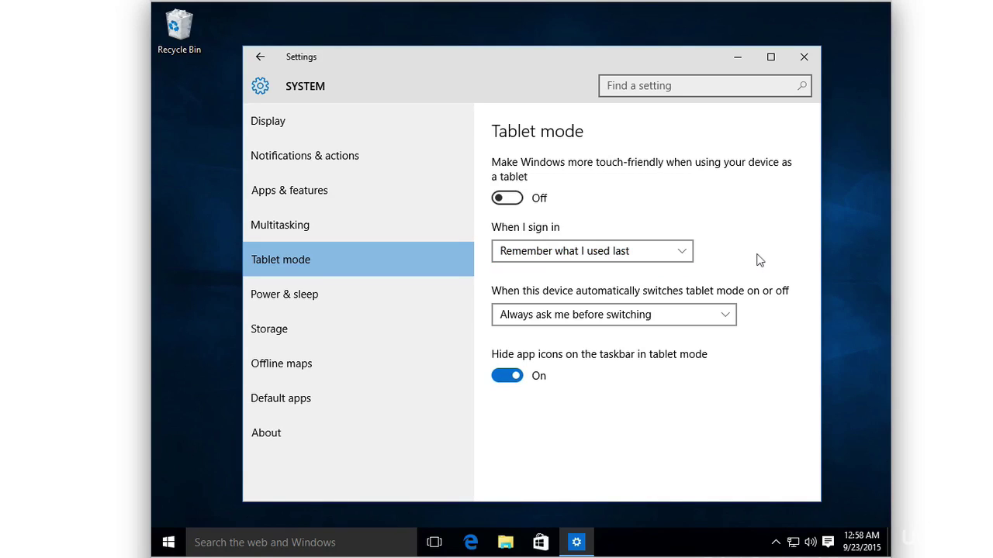
Review the Power & sleep settings, view the power plans under Additional power settings, and close Power Options
left_click(446, 304)
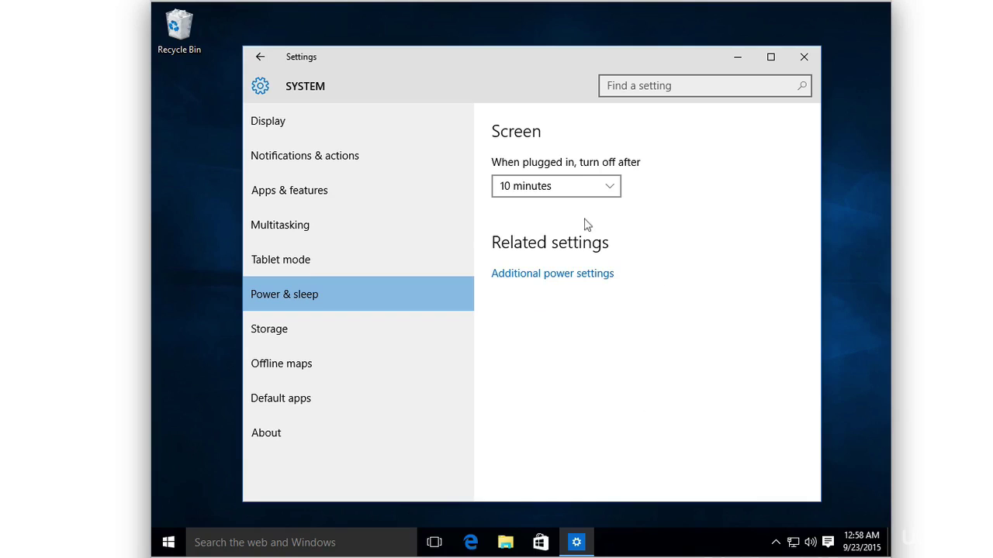
left_click(550, 275)
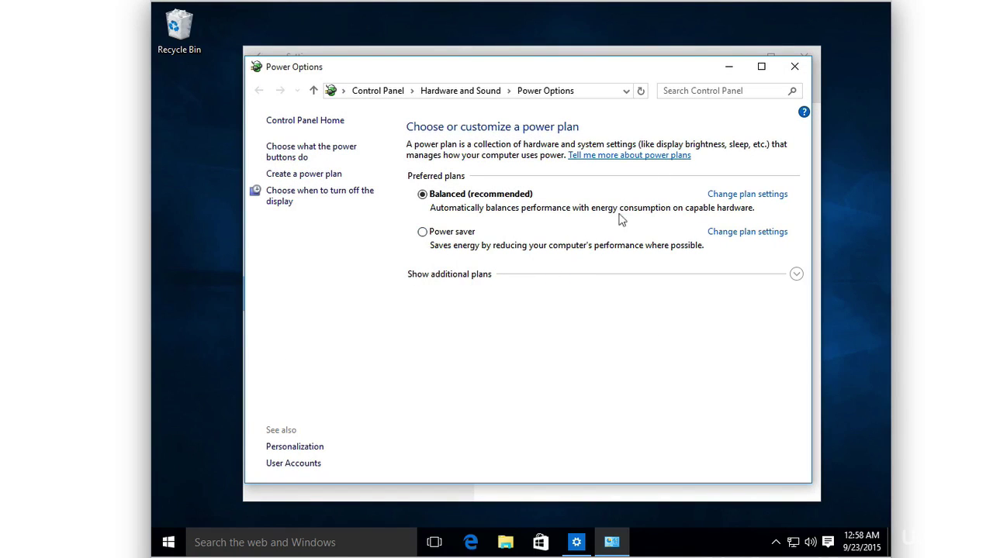
left_click(796, 67)
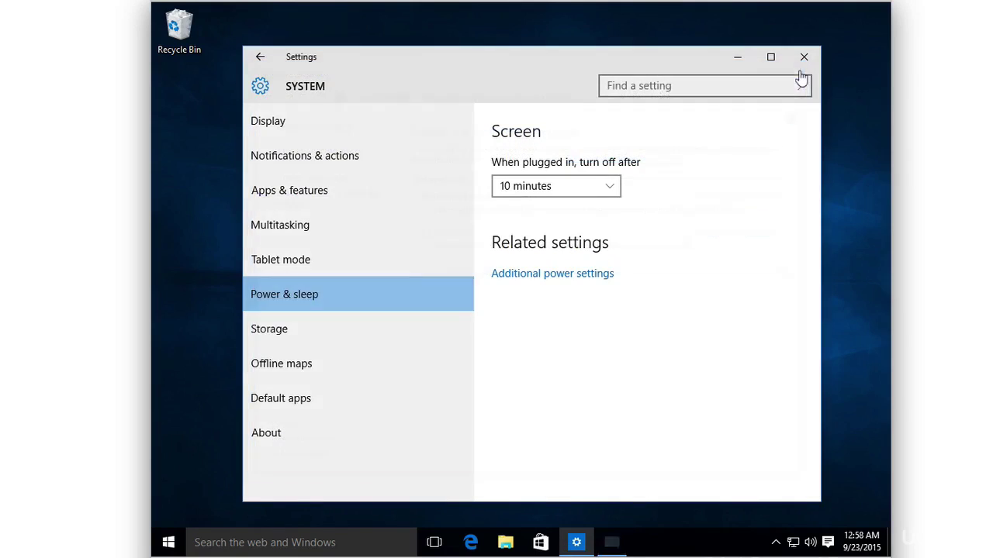
Review the drive usage and the default save locations in the Storage settings
left_click(322, 346)
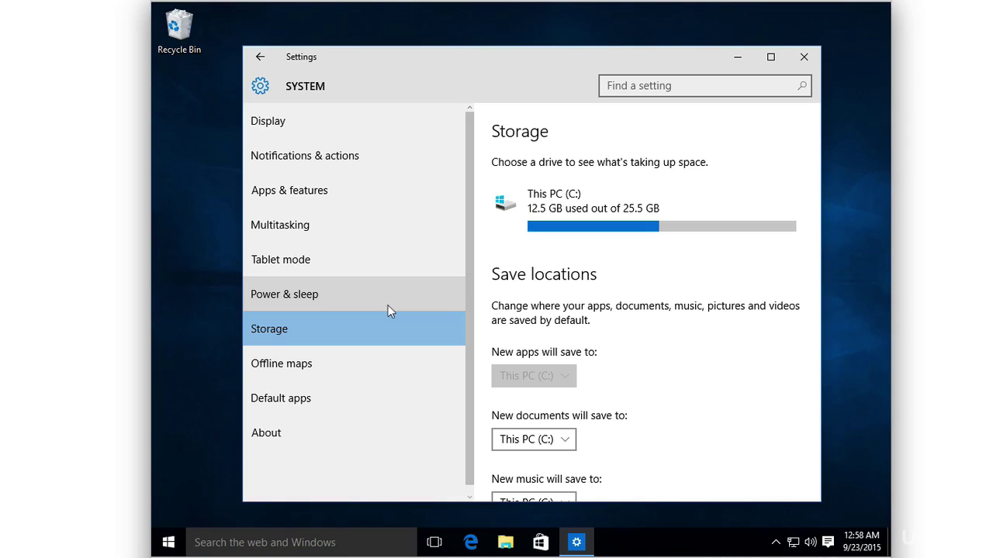
scroll(574, 357, "down", 3)
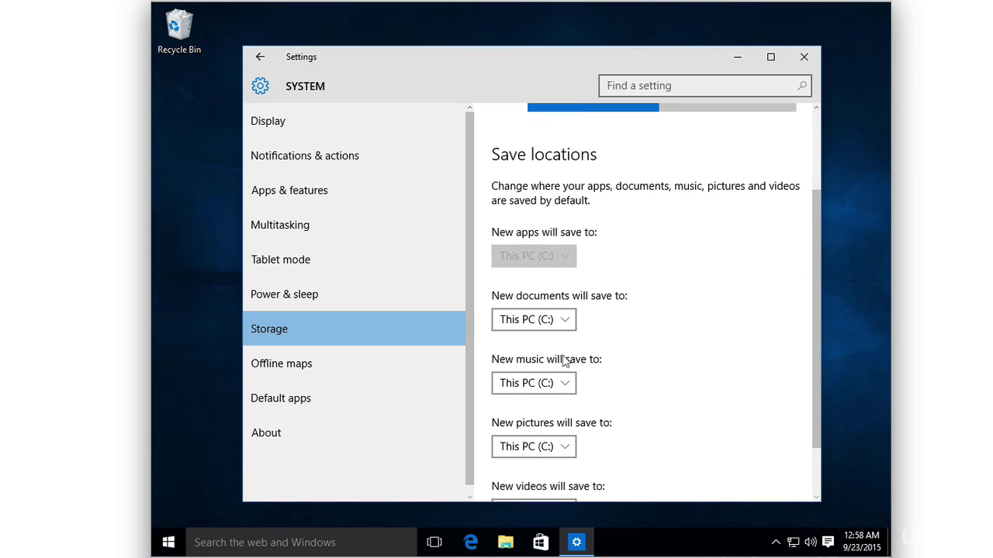
scroll(565, 361, "up", 3)
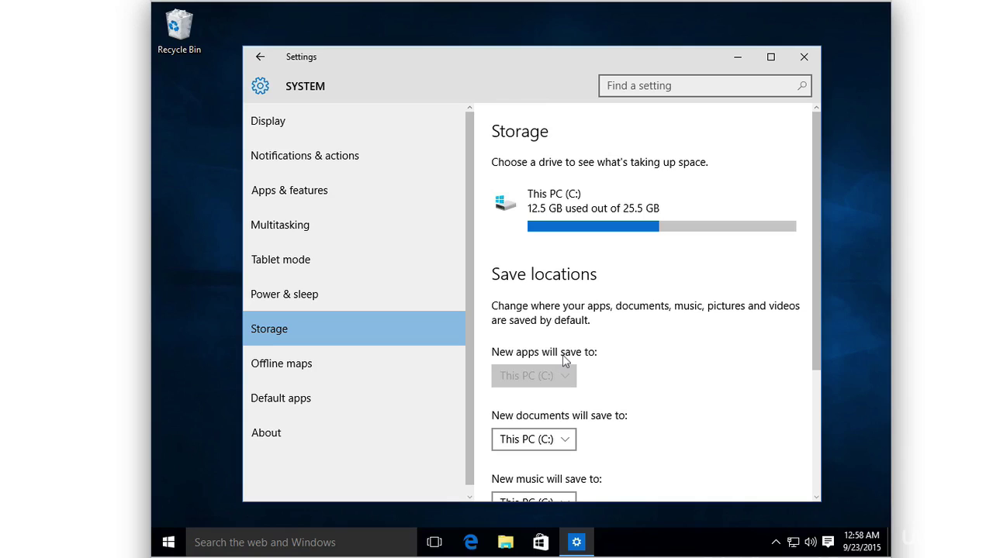
Review the map download, metered connection and map update options in the Offline maps settings
left_click(425, 378)
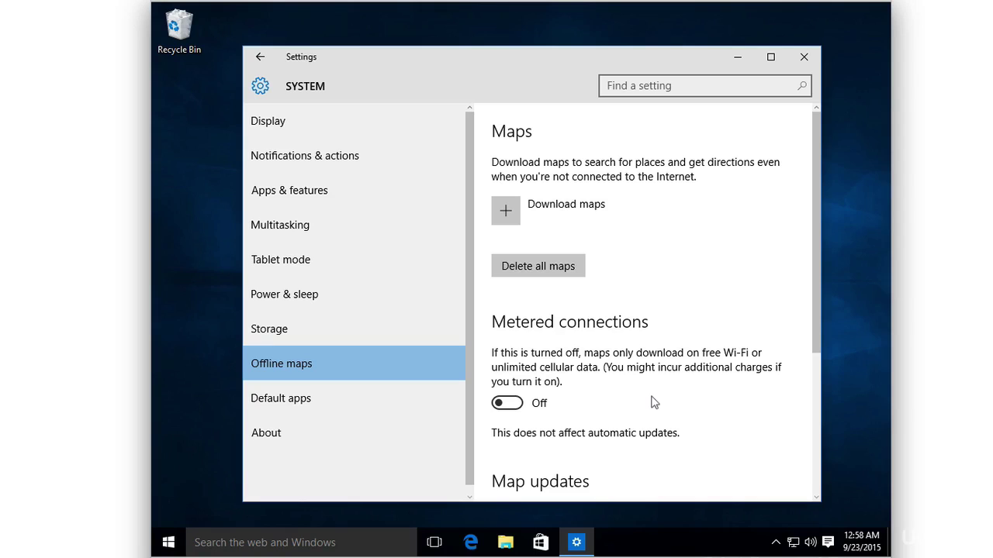
scroll(653, 403, "down", 3)
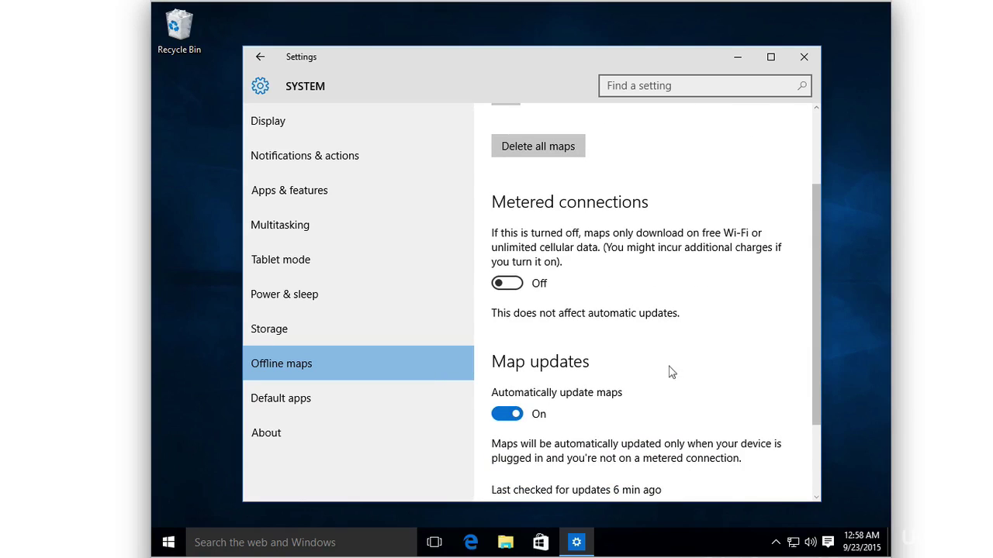
scroll(672, 372, "down", 3)
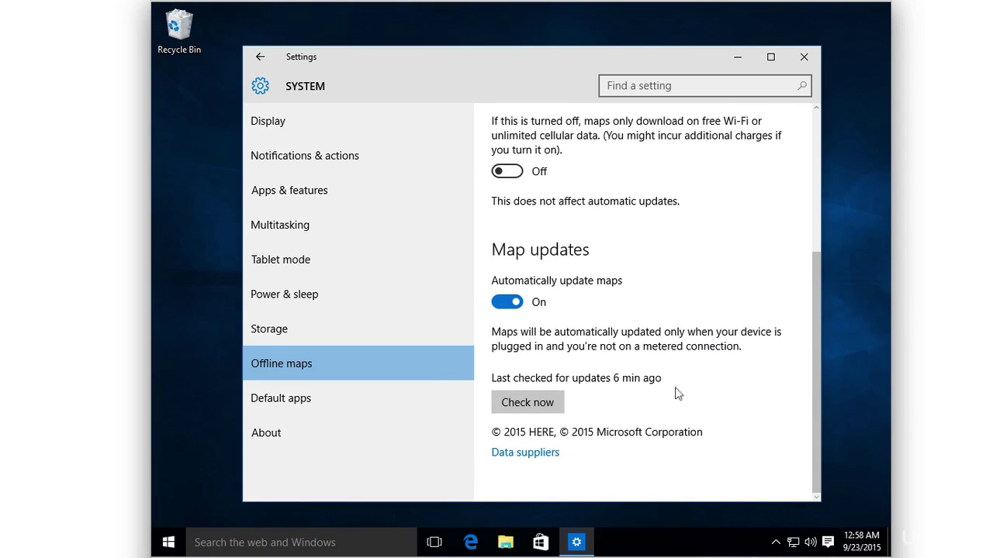
Open the Default apps settings and view the alternative apps offered for the music player without choosing one
left_click(373, 399)
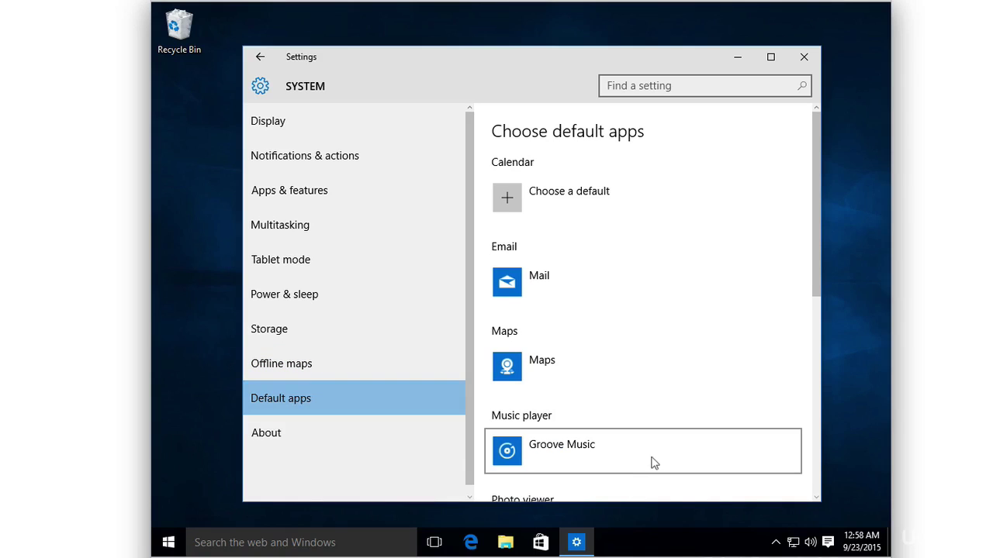
scroll(654, 462, "down", 3)
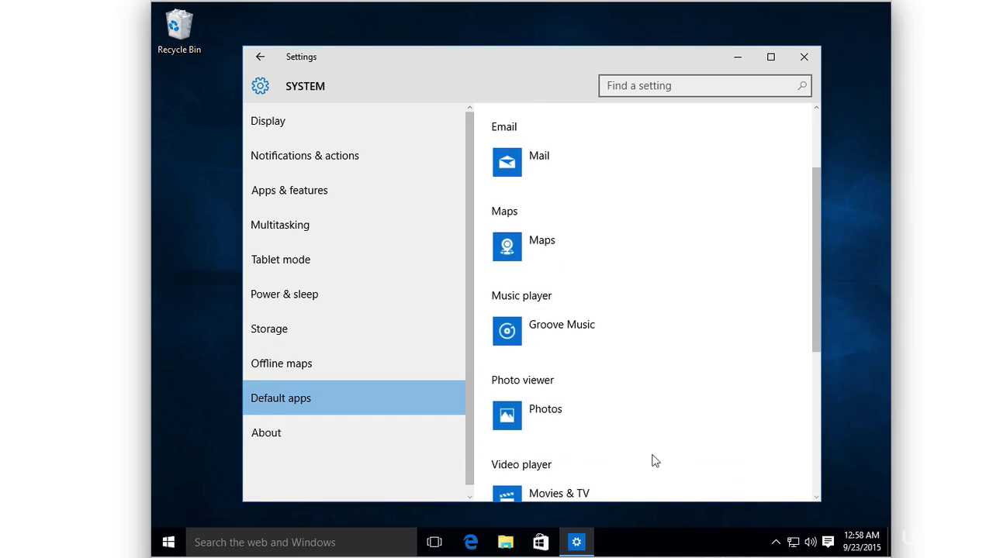
scroll(654, 461, "down", 2)
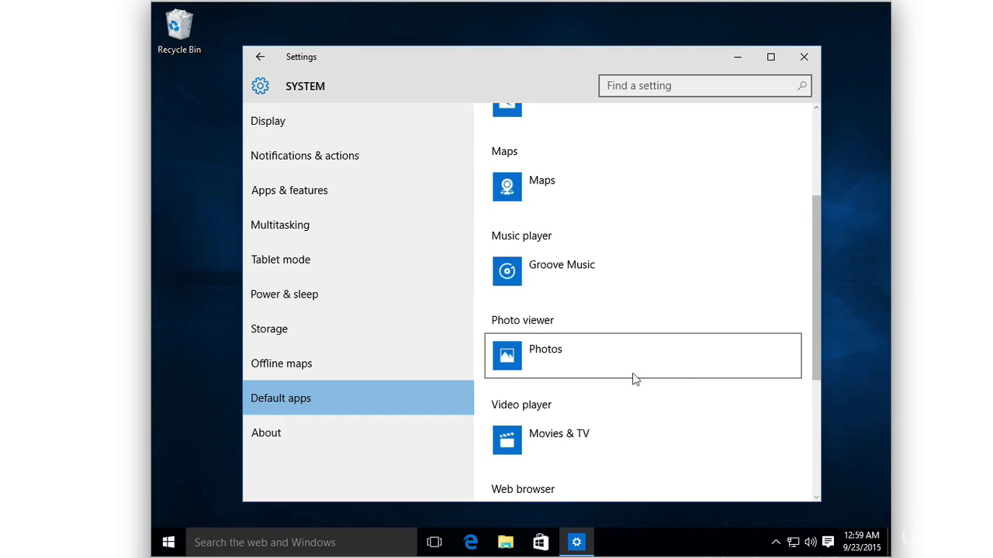
left_click(661, 288)
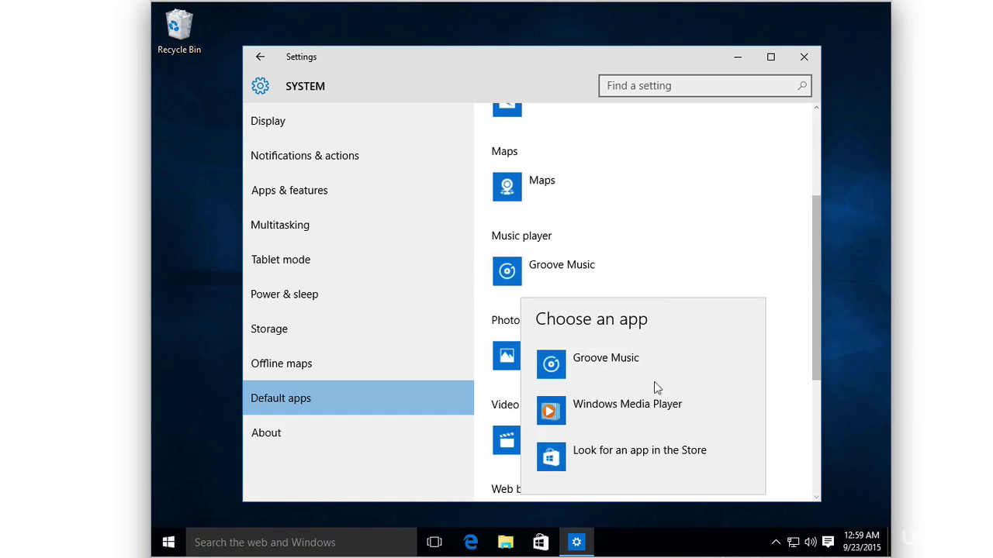
scroll(812, 381, "down", 1)
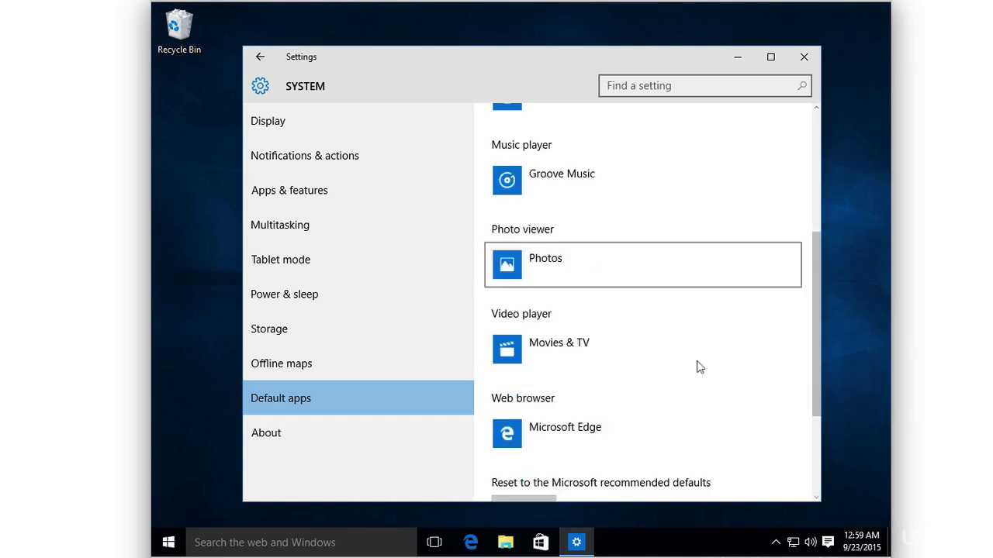
View the alternative apps offered as default web browser and dismiss the choices without changing the default
scroll(698, 367, "down", 2)
left_click(694, 303)
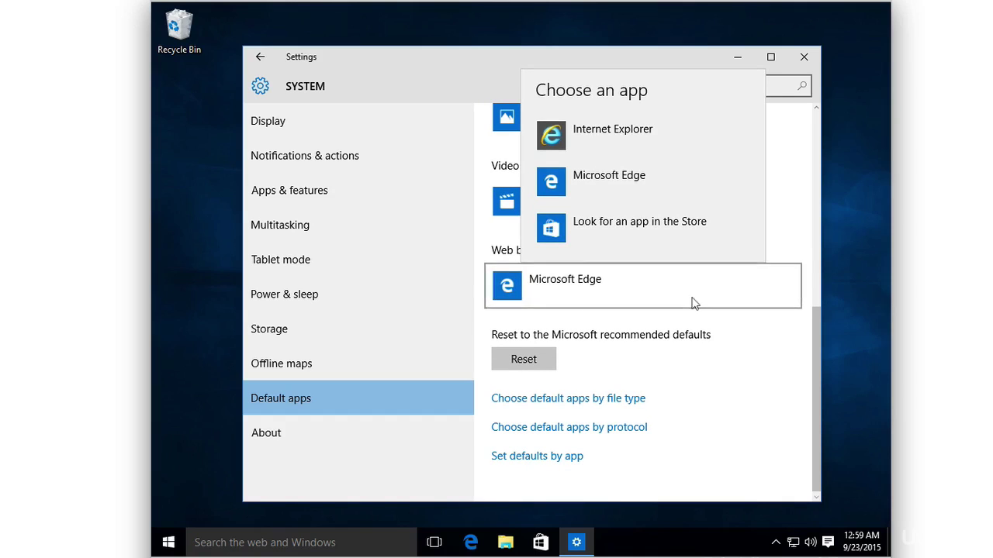
left_click(807, 410)
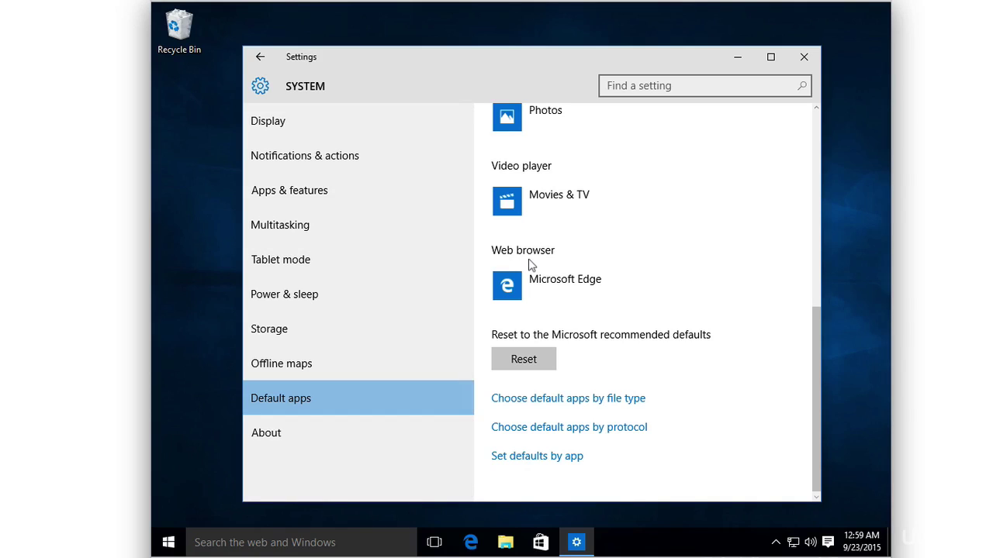
View the PC information on the About page and return to the Settings home page
left_click(381, 426)
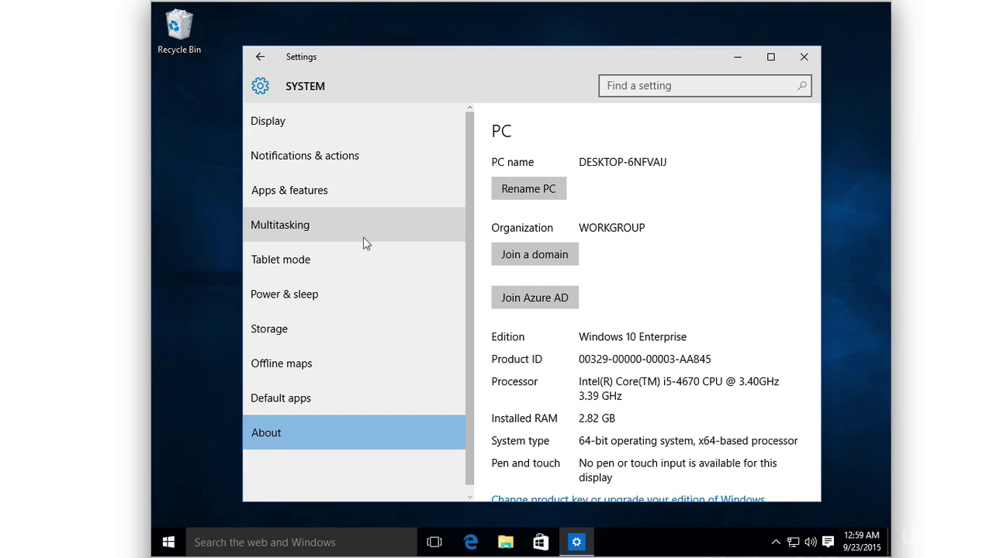
left_click(260, 58)
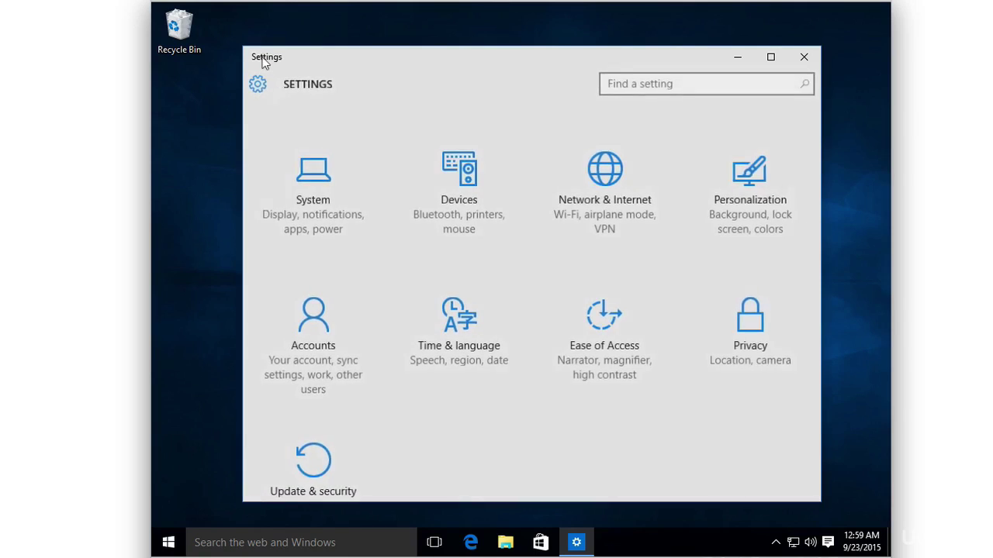
Open the Devices settings and review the printer, metered download and related options under Printers & scanners
left_click(454, 212)
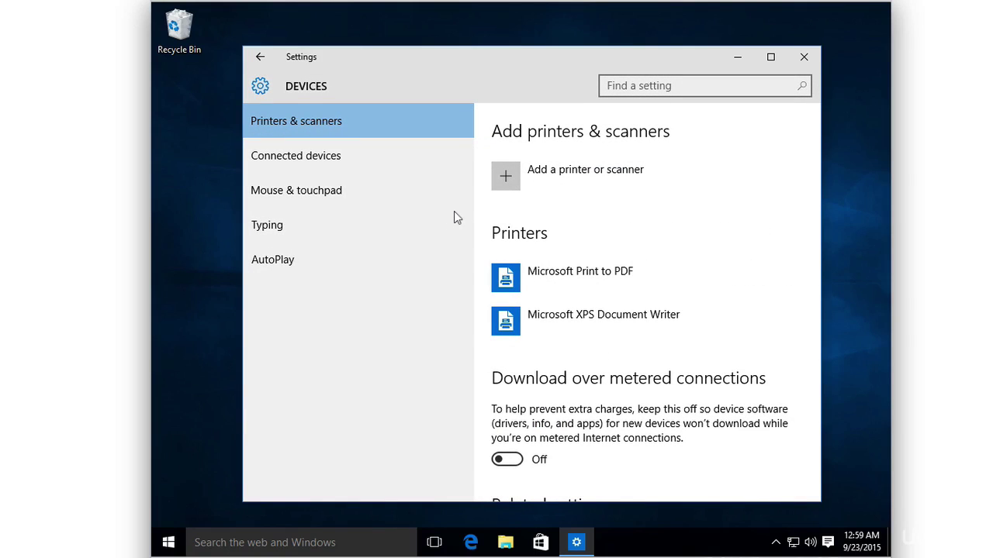
scroll(543, 233, "down", 2)
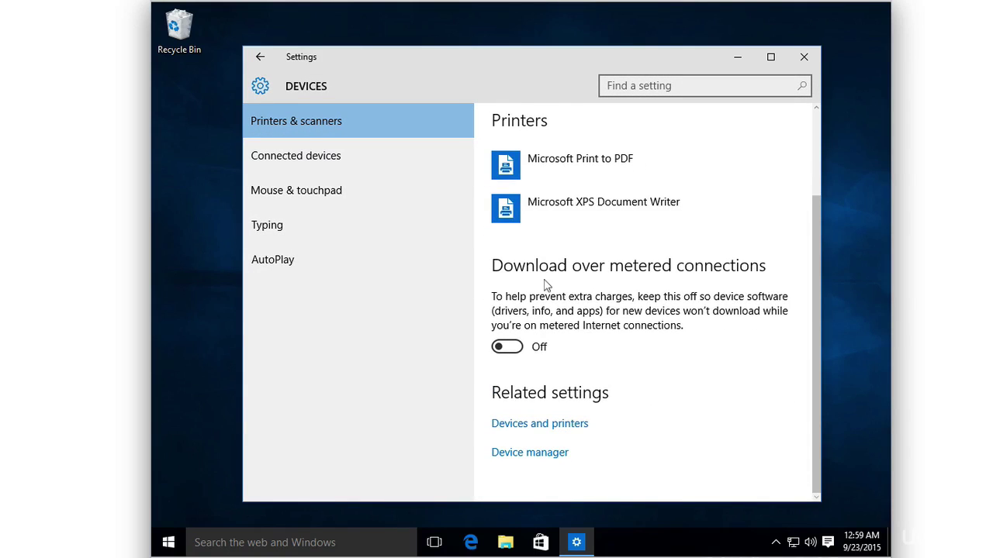
Examine the device list, the metered connection option and the related settings on the Connected devices page
left_click(367, 164)
scroll(587, 248, "down", 3)
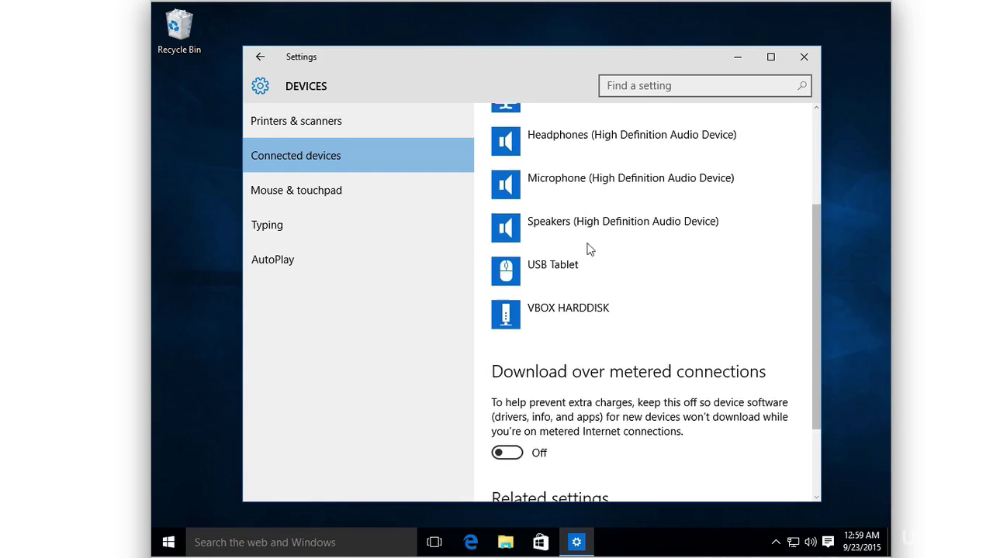
scroll(587, 248, "down", 2)
scroll(587, 248, "up", 3)
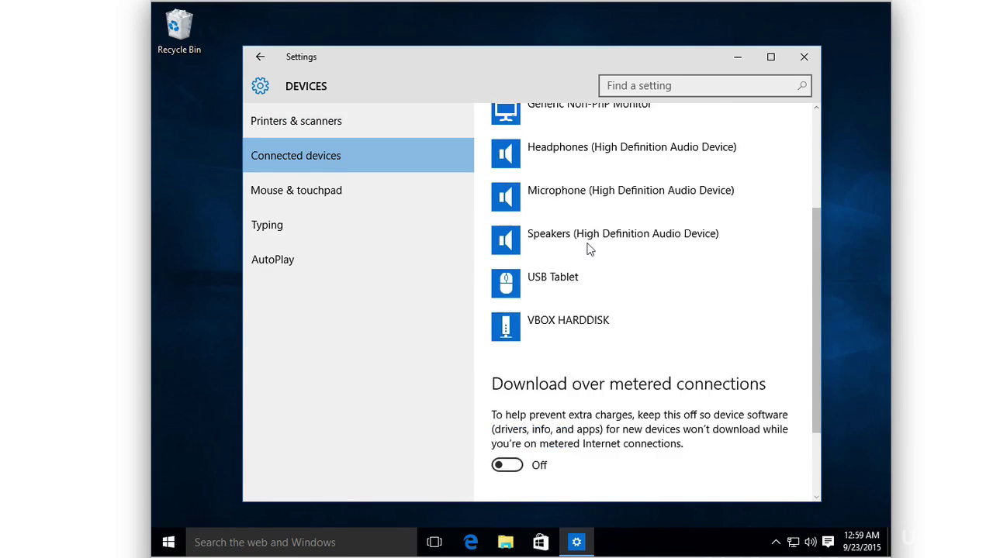
scroll(588, 248, "down", 3)
scroll(587, 248, "up", 3)
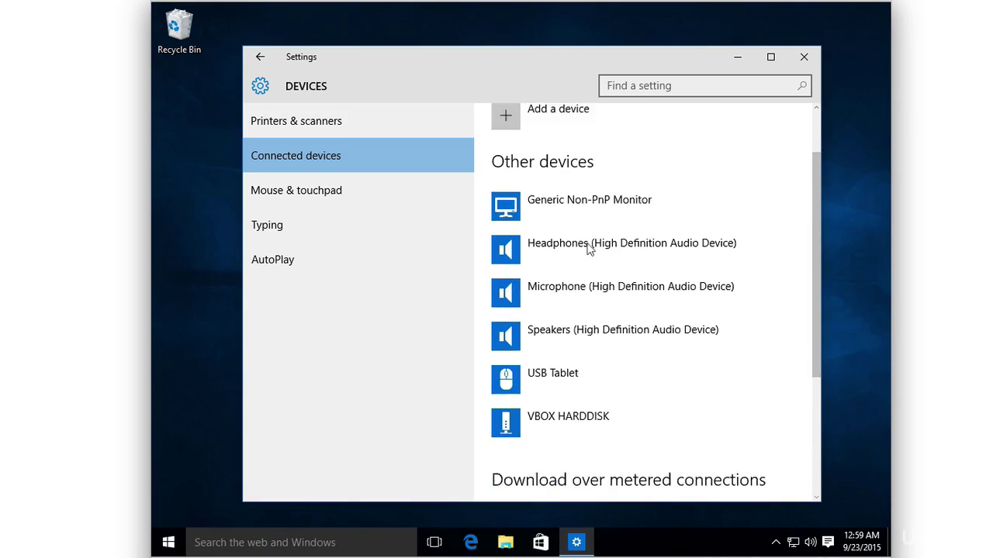
scroll(587, 248, "down", 2)
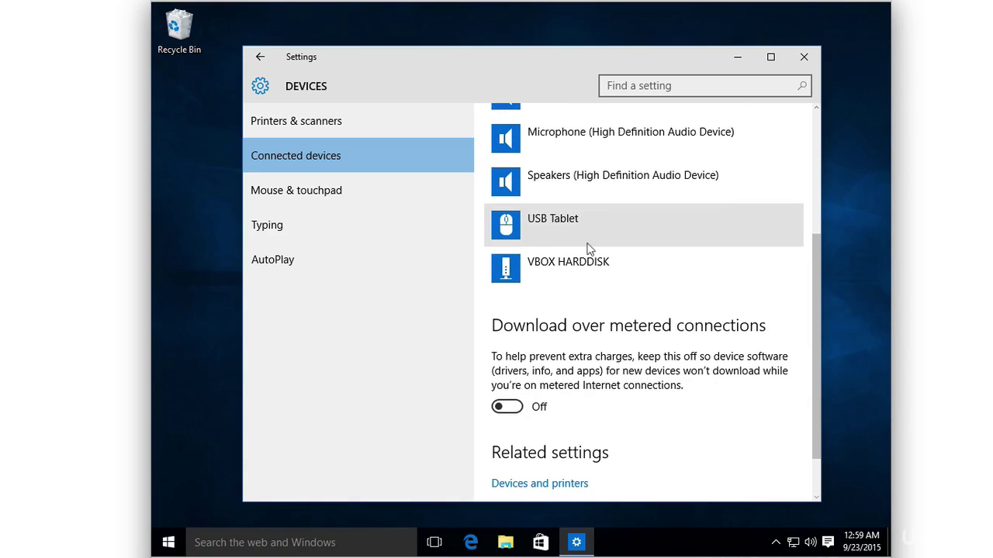
scroll(587, 248, "up", 2)
scroll(589, 251, "up", 2)
scroll(590, 250, "down", 2)
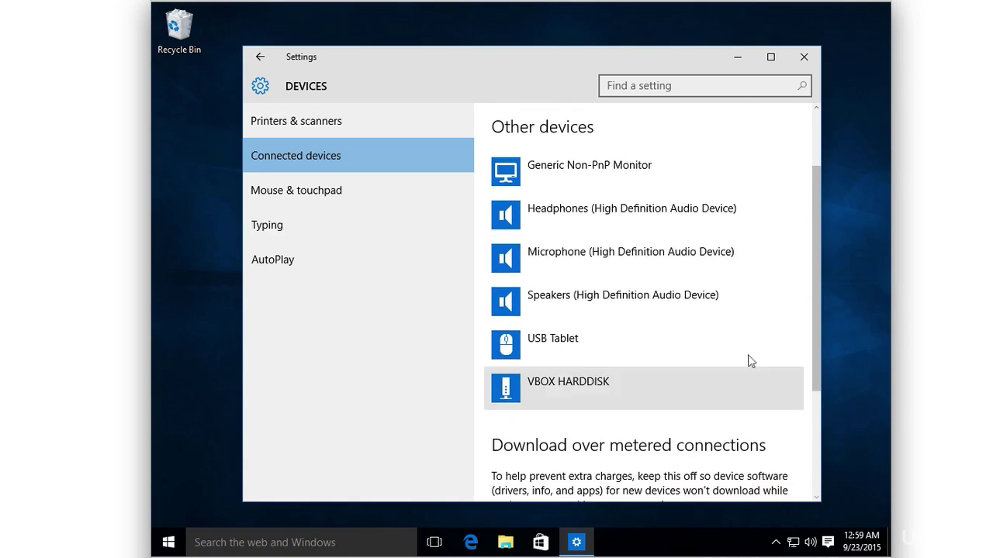
scroll(623, 392, "down", 2)
scroll(634, 416, "down", 1)
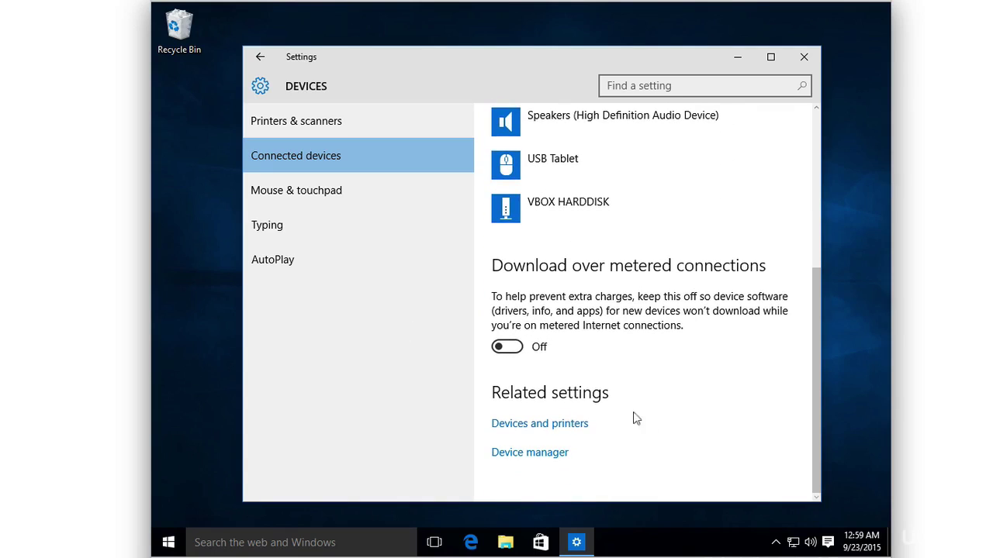
Review the remaining Devices pages: Mouse & touchpad, Typing and AutoPlay
left_click(315, 188)
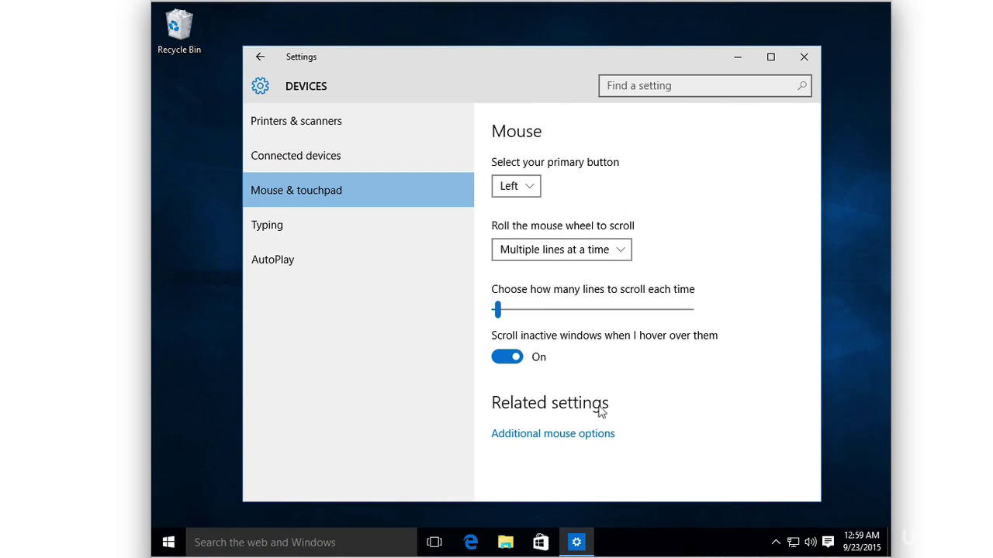
left_click(310, 232)
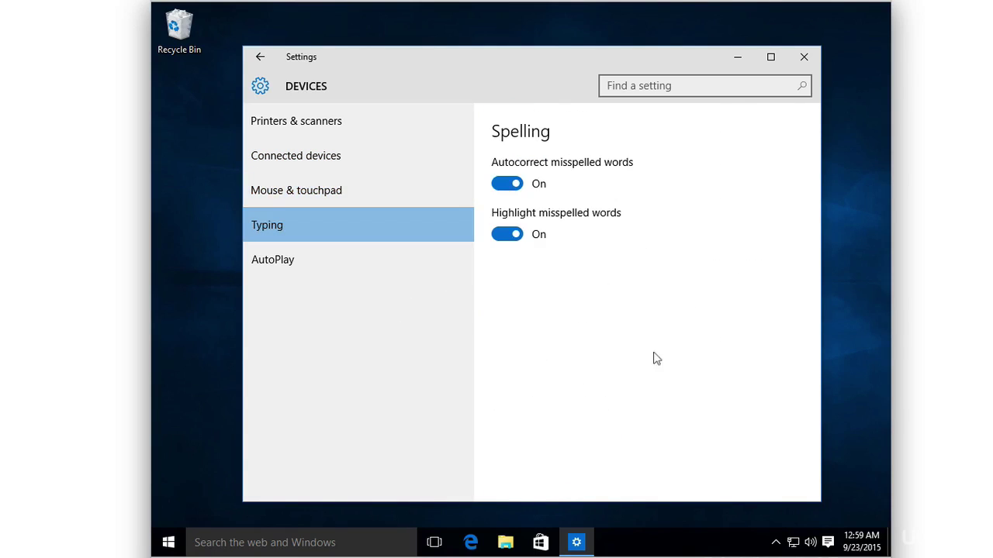
left_click(393, 272)
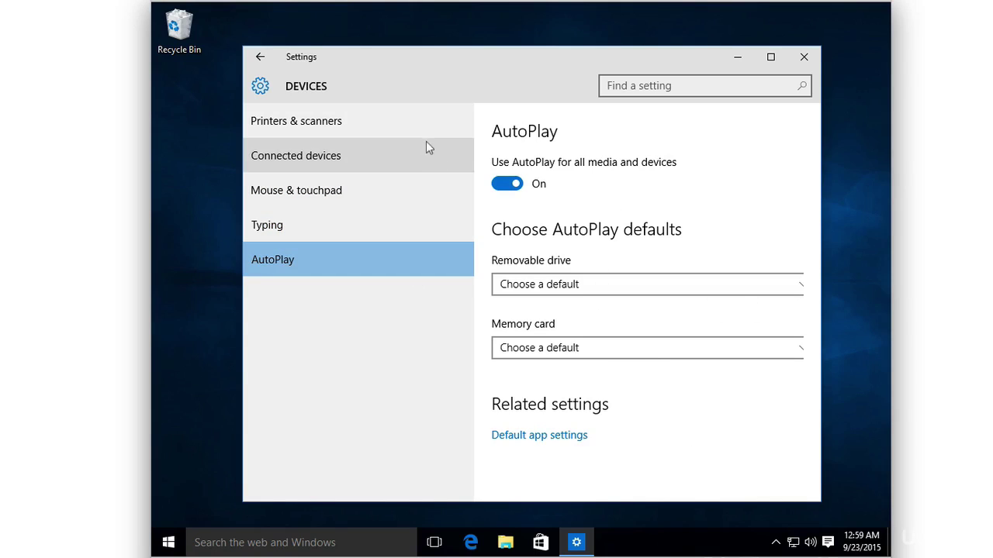
Switch to the Network & Internet settings and review the Data usage, VPN, Dial-up and Ethernet pages
left_click(259, 58)
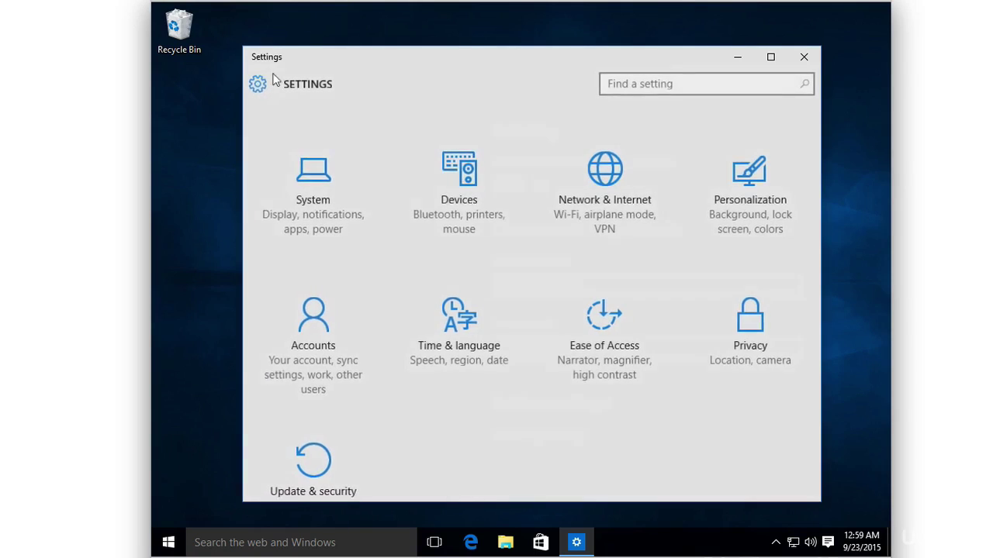
left_click(601, 199)
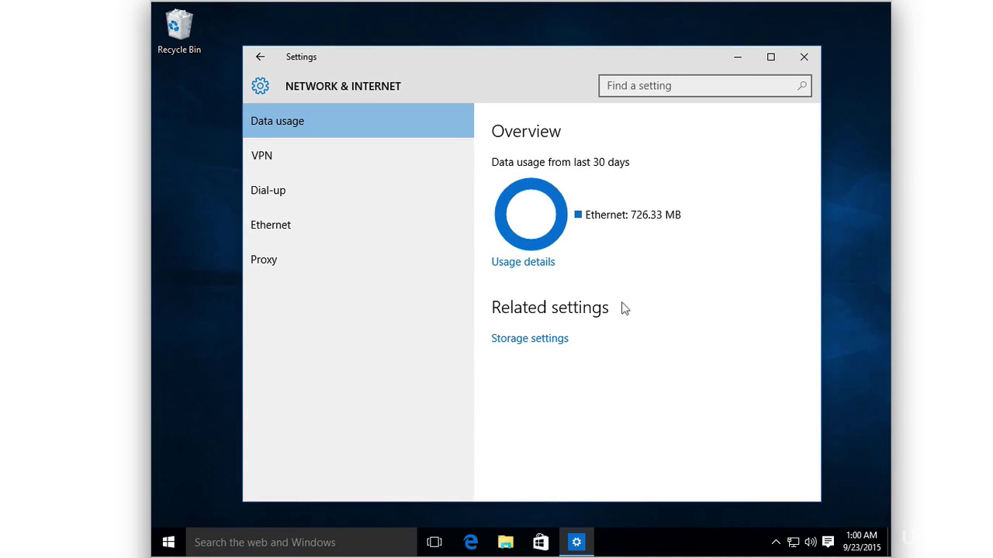
left_click(371, 148)
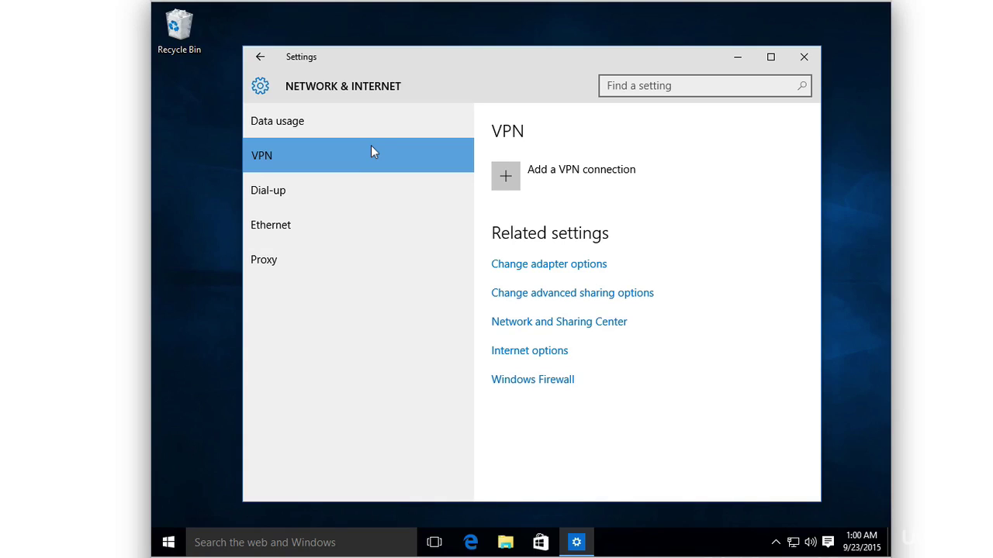
left_click(377, 194)
left_click(376, 224)
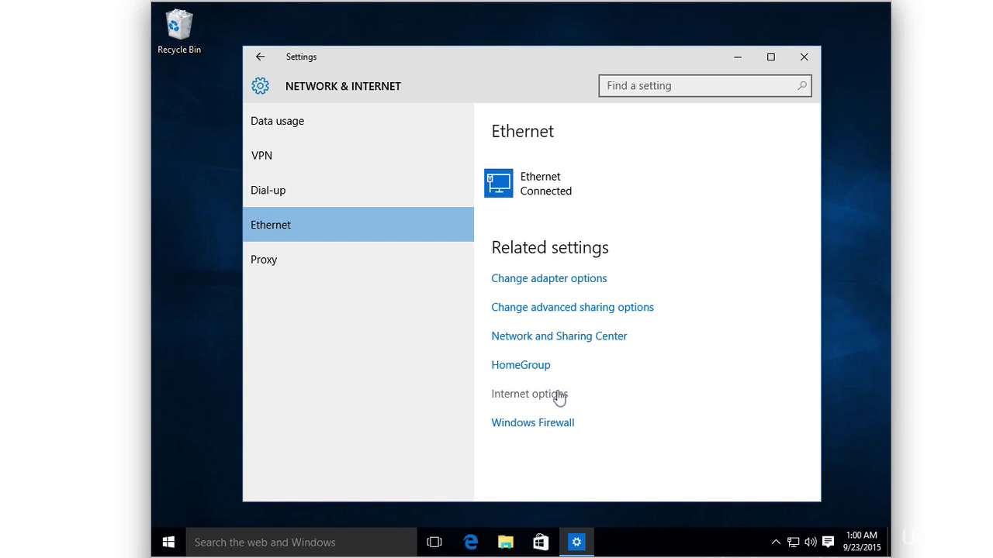
Review the automatic and manual proxy setup options on the Proxy page
left_click(431, 273)
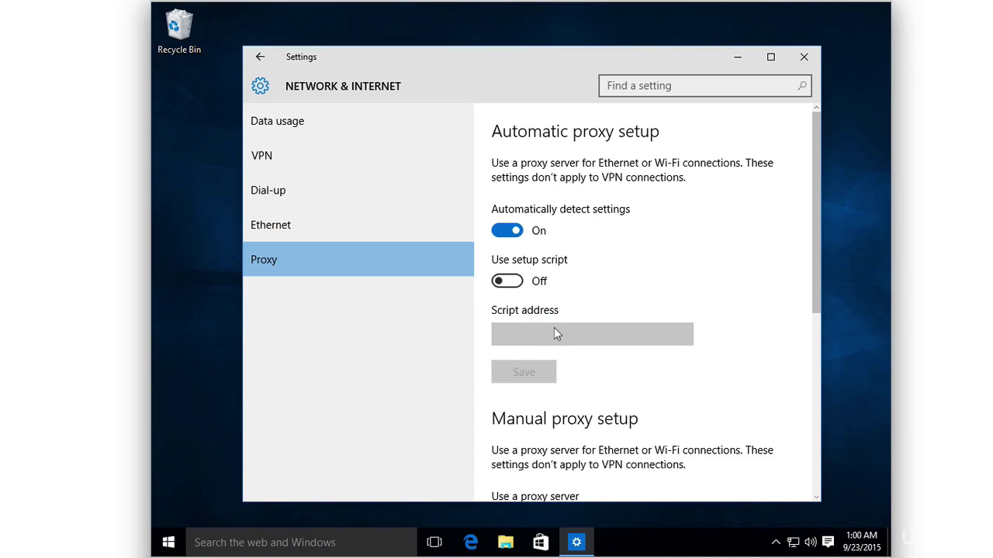
scroll(554, 335, "down", 4)
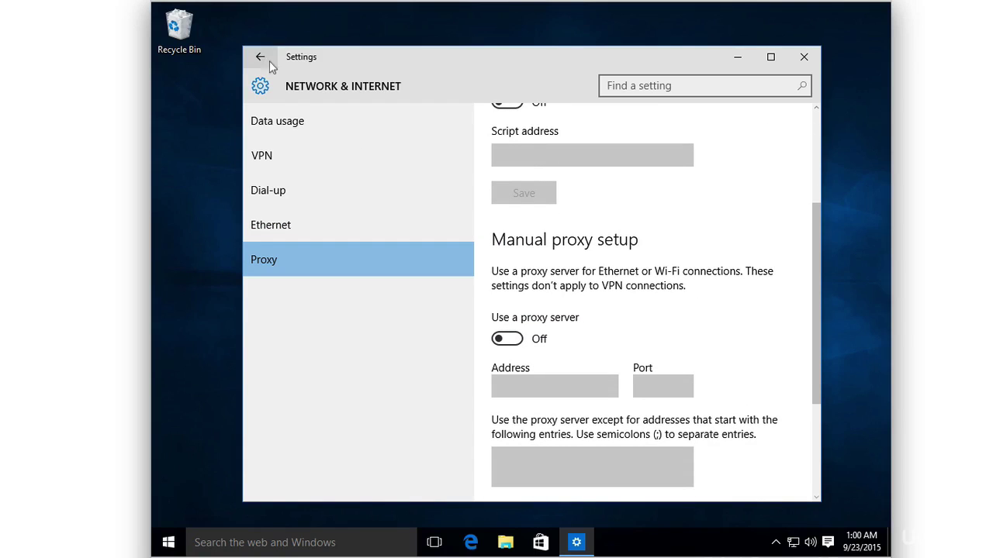
scroll(592, 312, "down", 3)
Switch to the Personalization settings and review the options on the Background and Colors pages
left_click(259, 57)
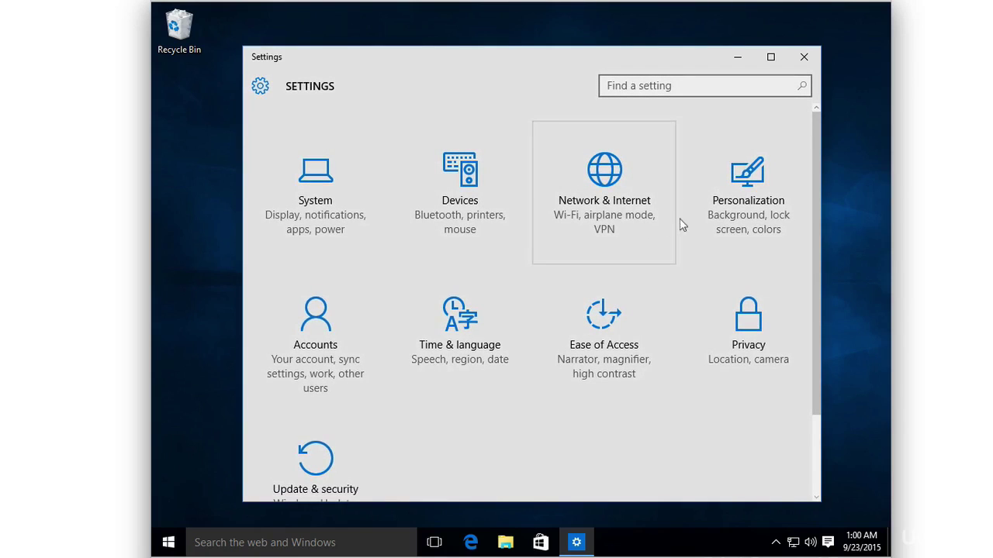
left_click(713, 232)
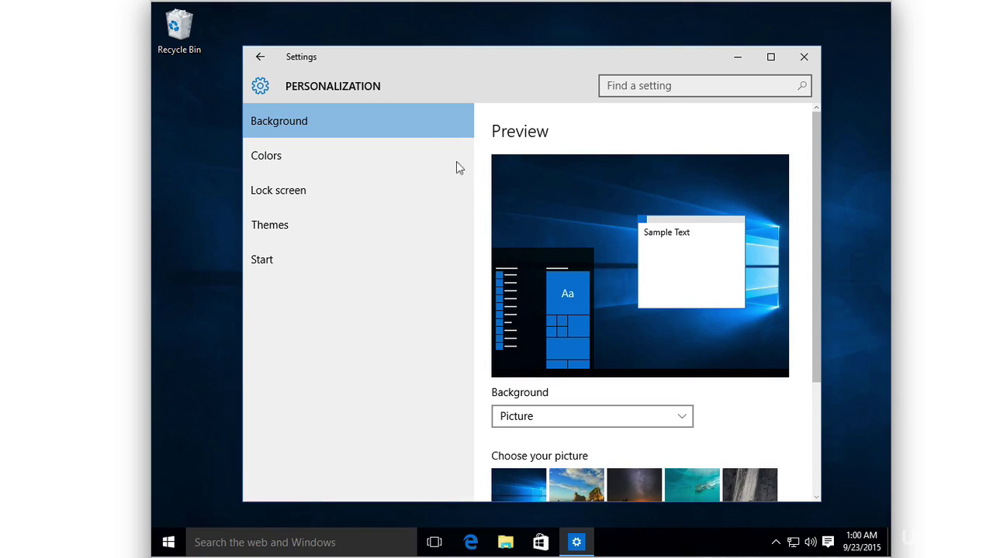
scroll(640, 314, "down", 2)
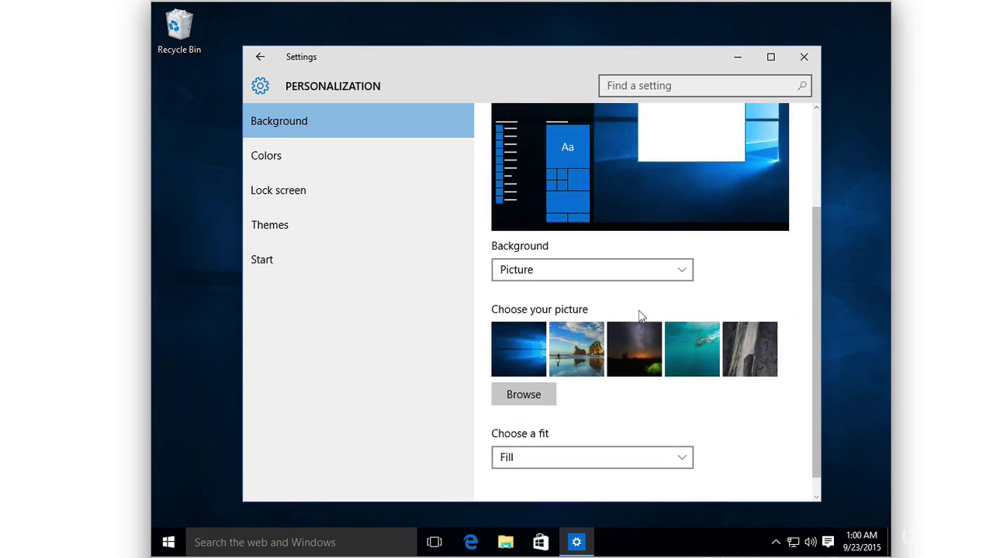
left_click(359, 162)
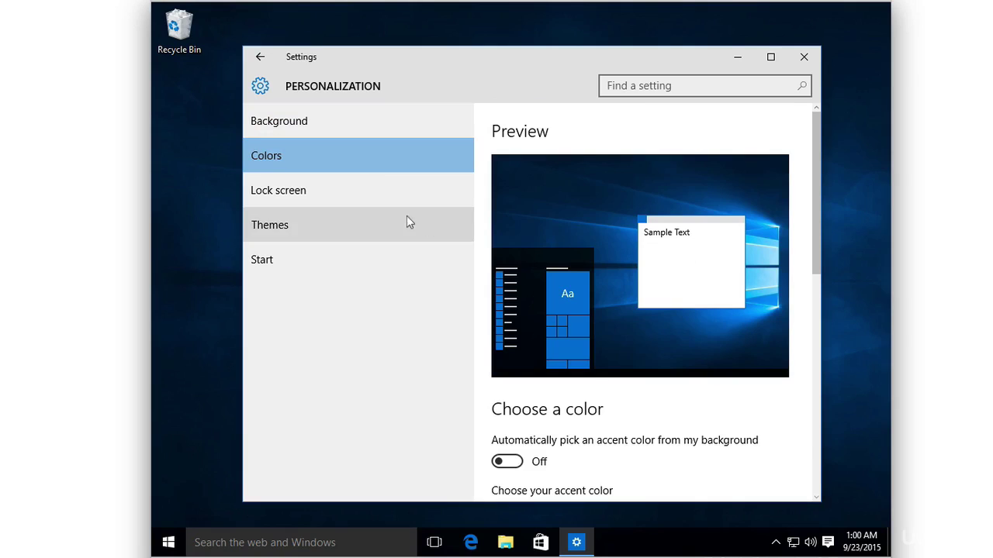
scroll(643, 251, "down", 3)
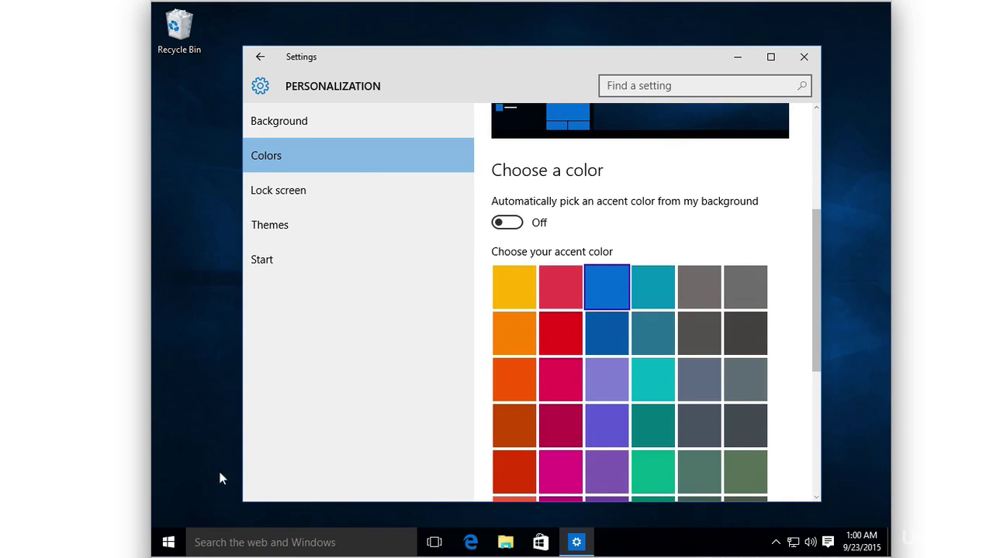
Change the accent color from blue to the pinkish red beside it, comparing the Start menu before and after
left_click(180, 541)
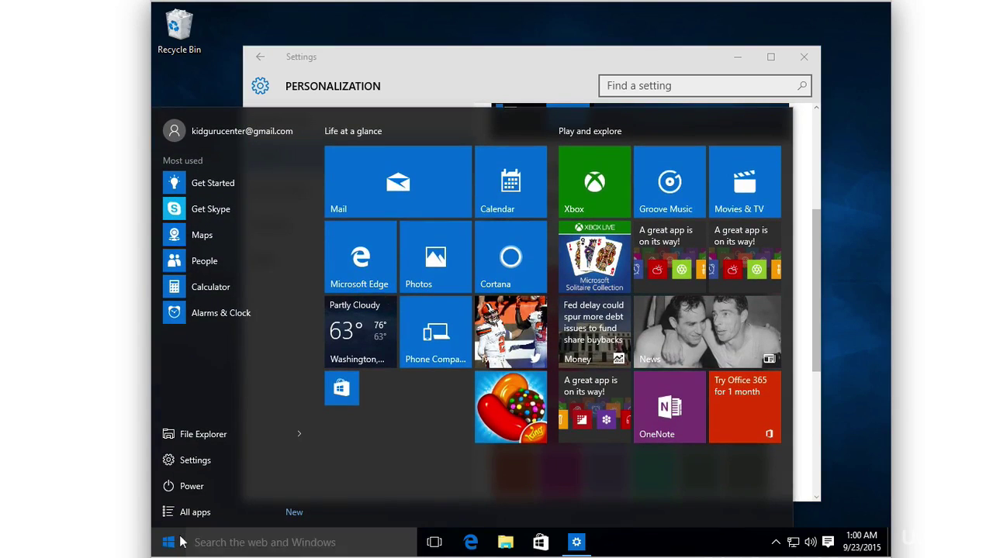
left_click(180, 542)
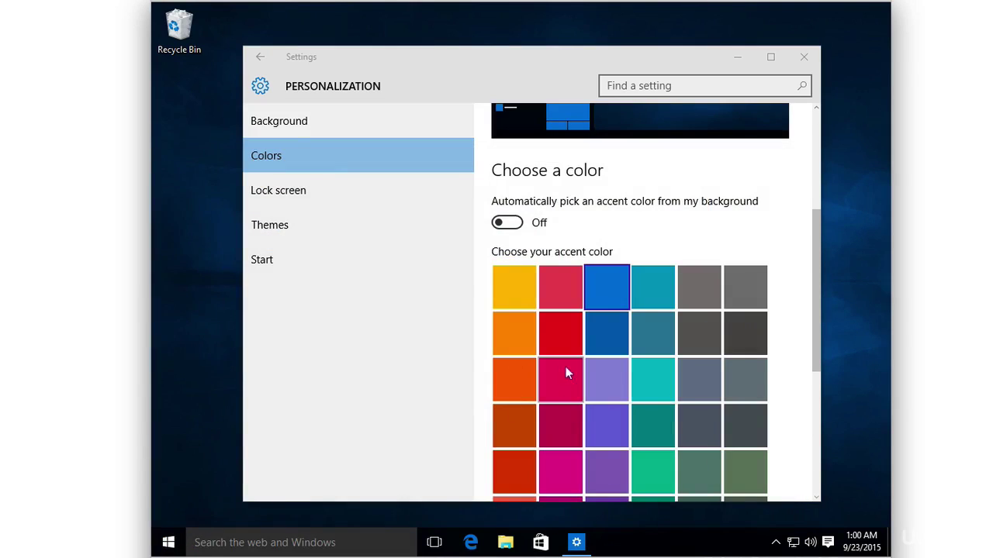
left_click(574, 294)
left_click(173, 543)
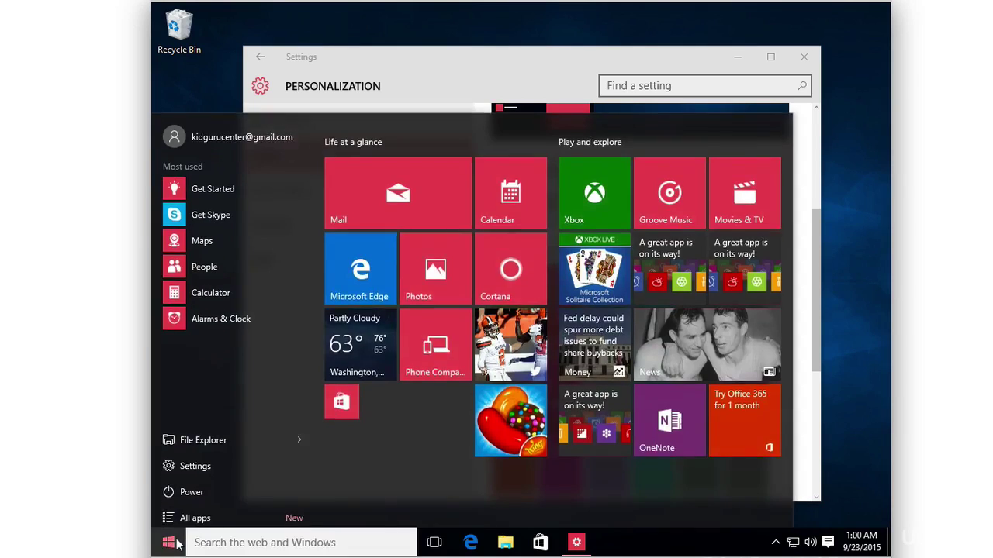
left_click(175, 543)
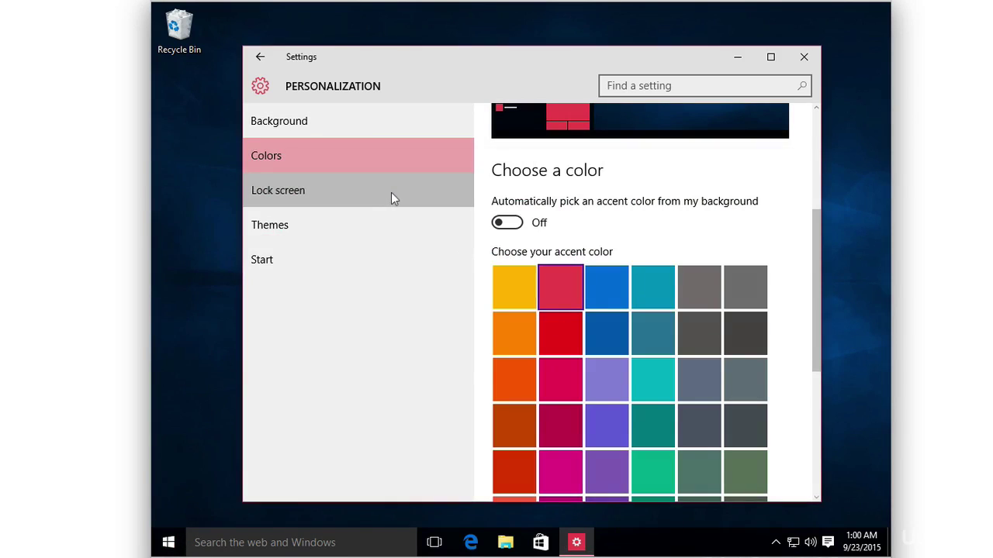
Review the Lock screen, Themes and Start pages of Personalization and look at the Start menu they affect
left_click(390, 192)
scroll(583, 239, "down", 2)
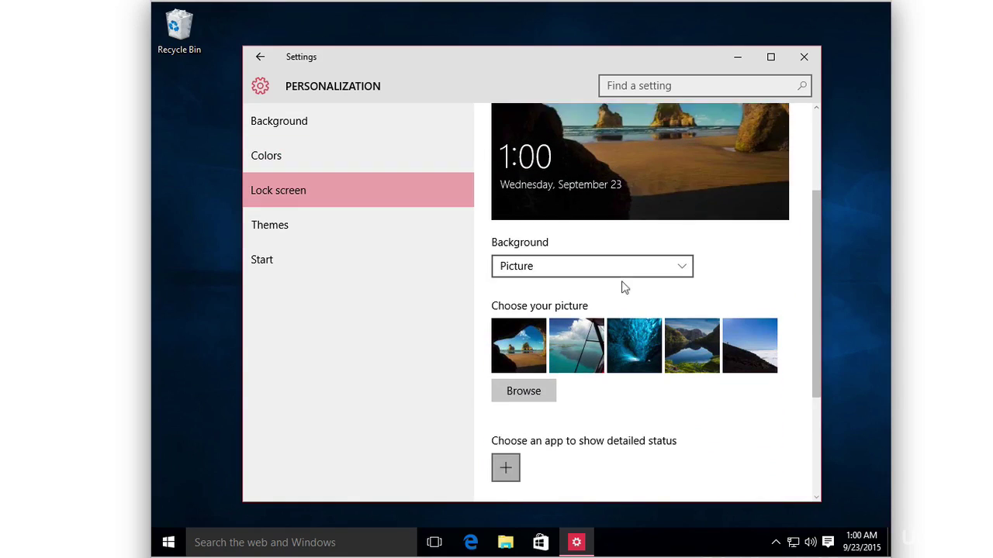
left_click(381, 226)
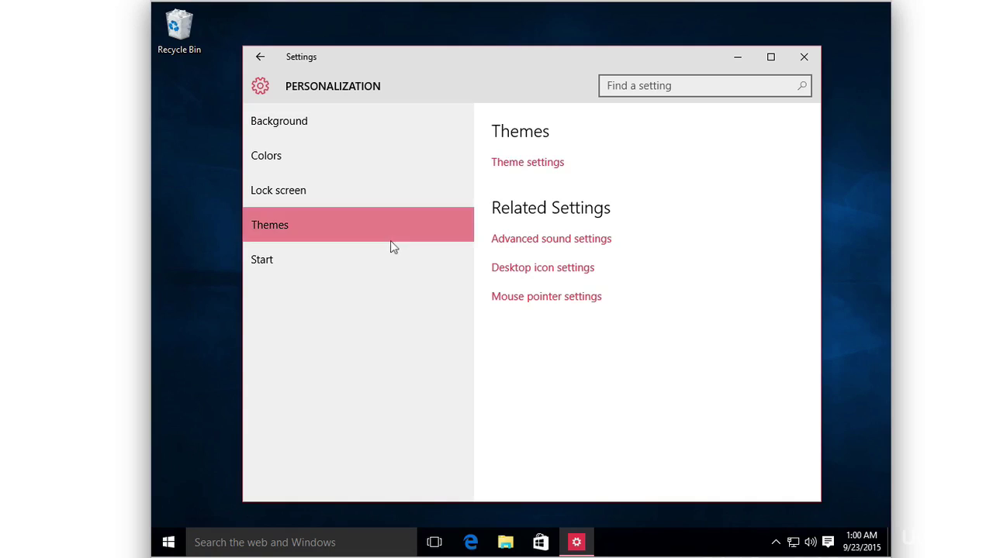
left_click(381, 259)
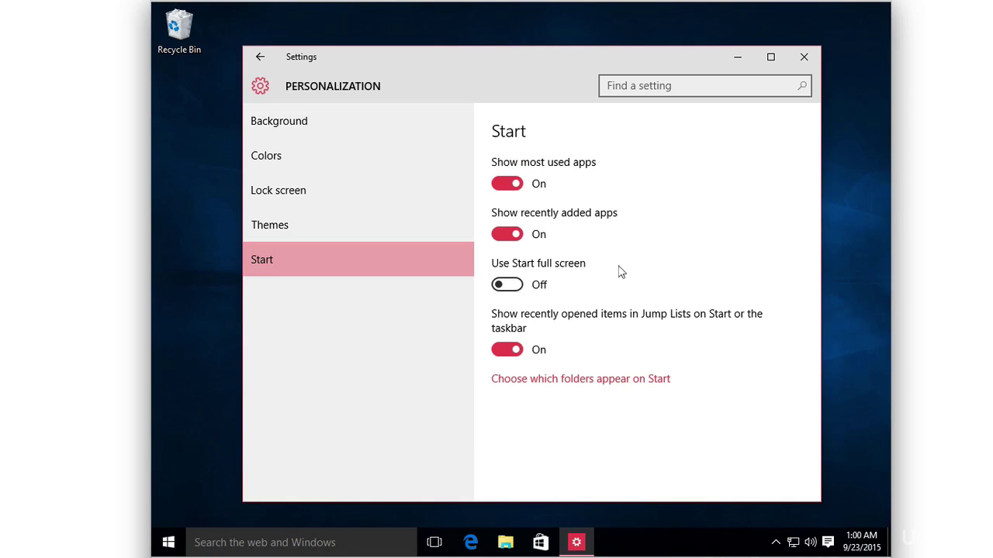
left_click(175, 541)
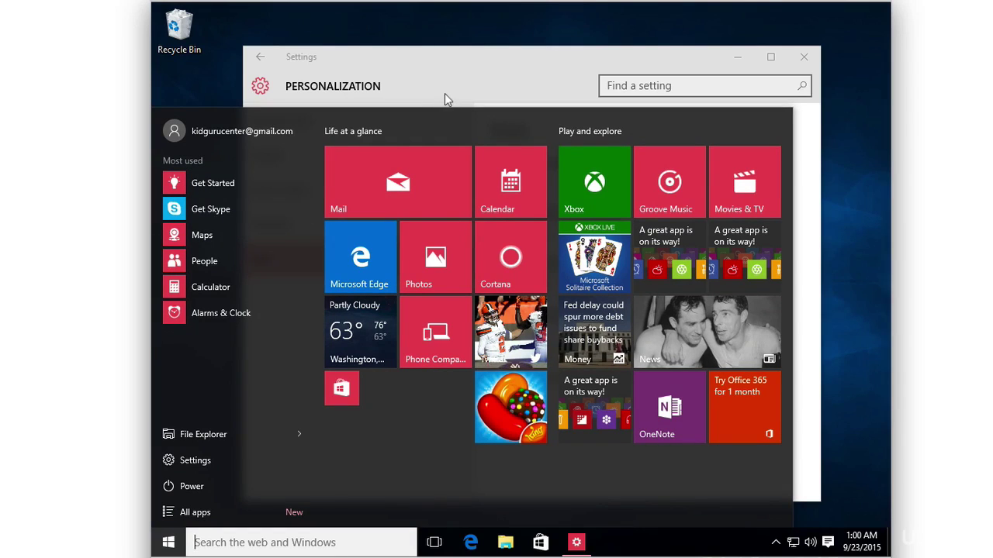
left_click(520, 100)
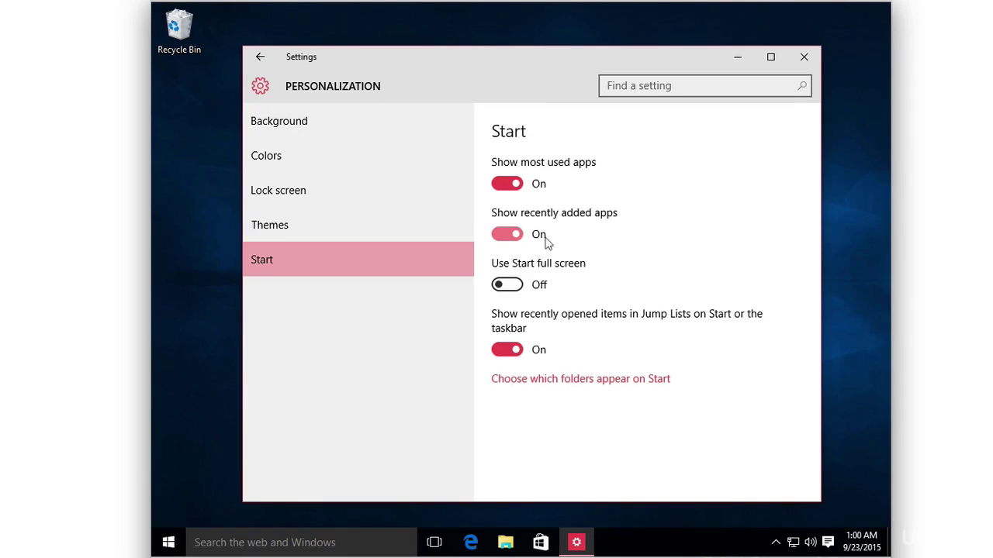
Try out the Use Start full screen option by viewing the Start menu with it on, and switch it back off
left_click(514, 287)
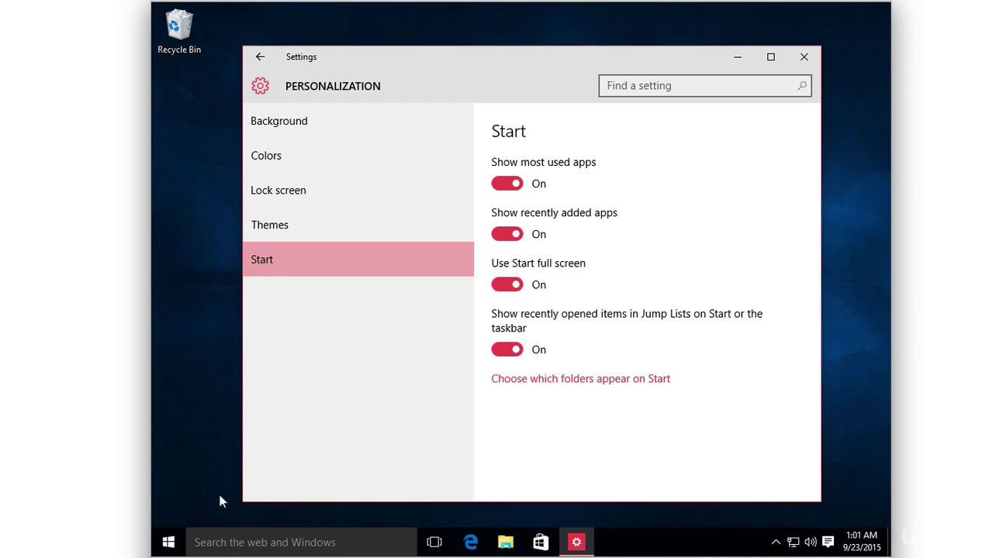
left_click(173, 542)
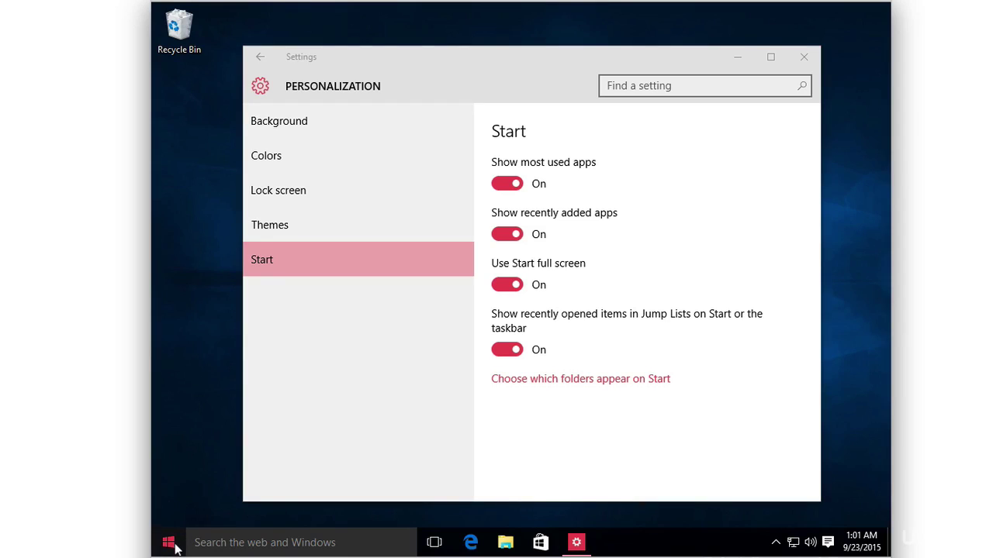
left_click(171, 543)
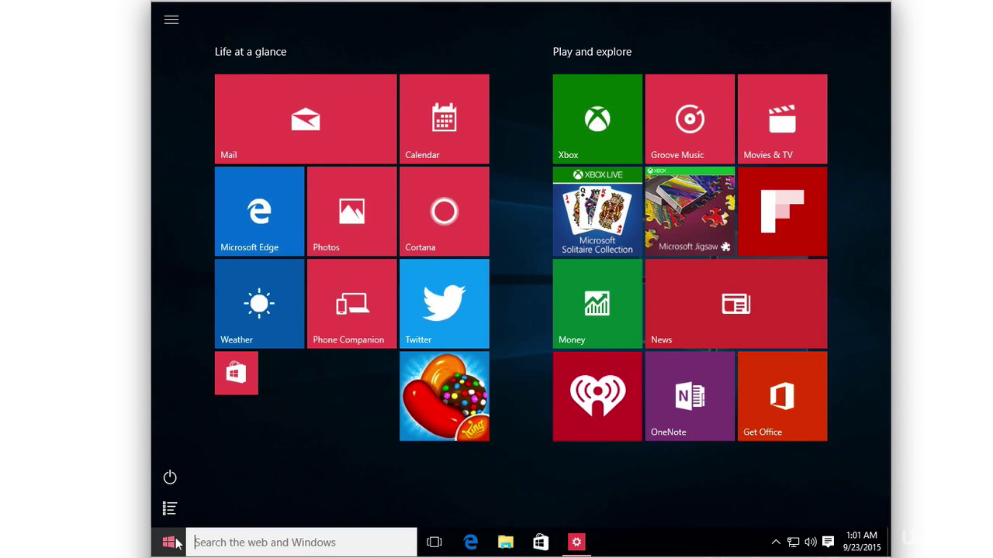
left_click(170, 543)
left_click(506, 286)
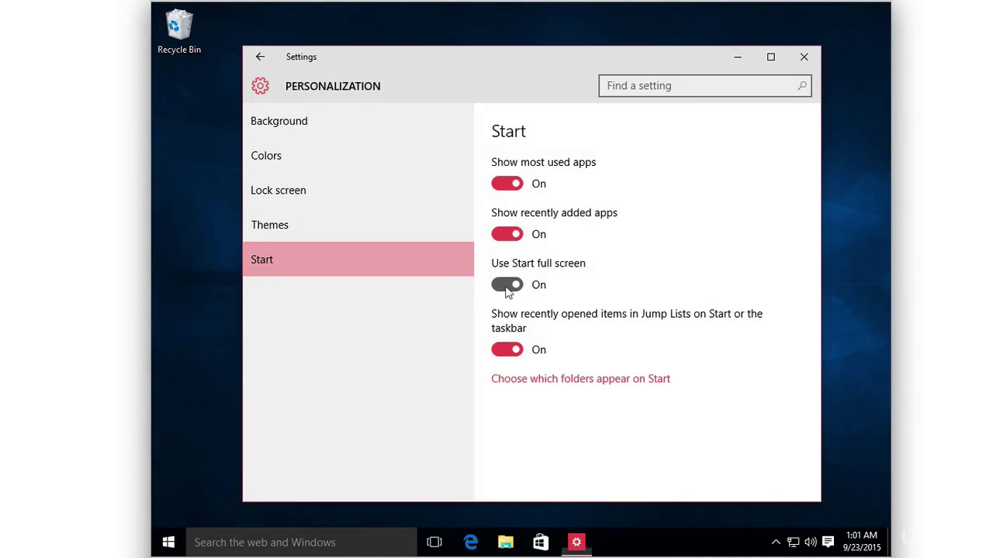
Switch to the Accounts settings and review the Your account page and the password, PIN and picture password sign-in options
left_click(261, 57)
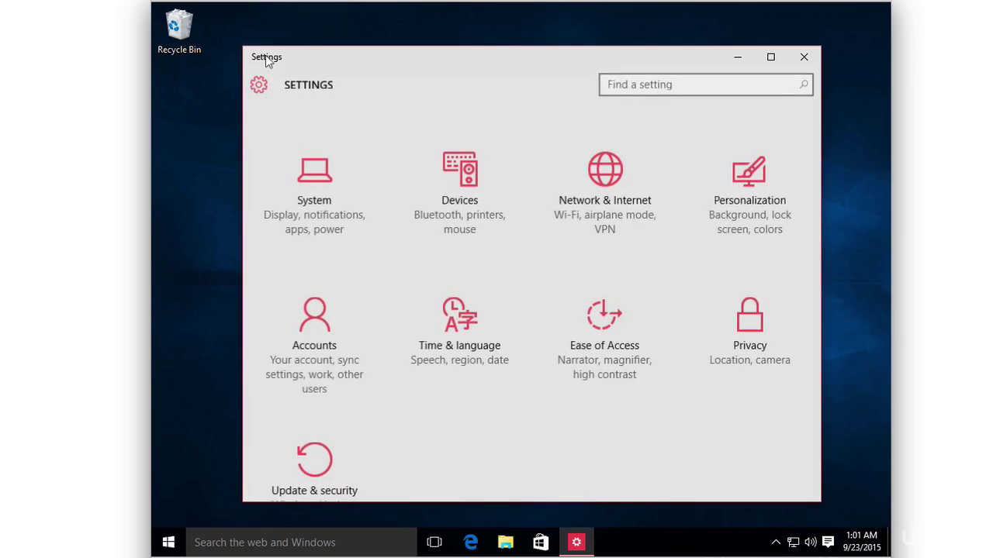
left_click(298, 317)
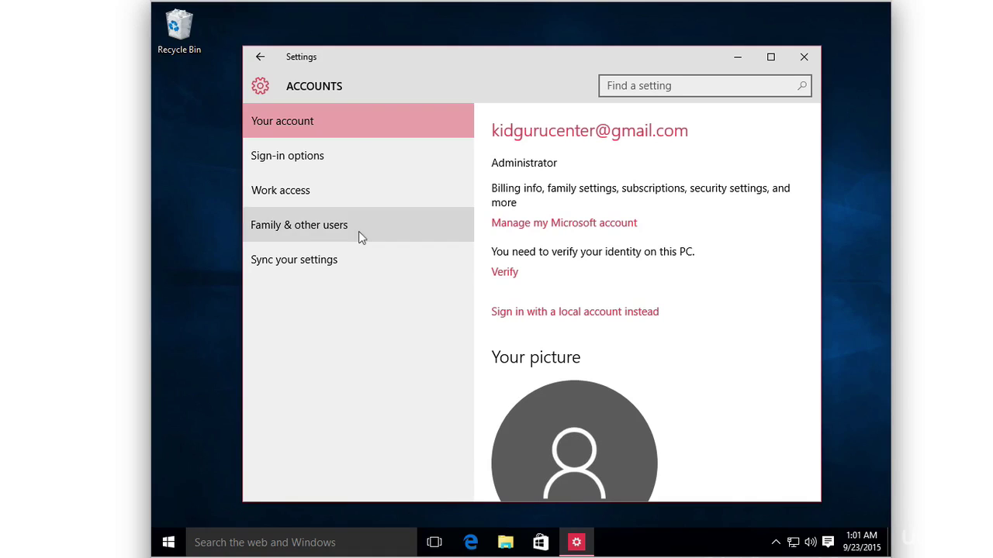
left_click(358, 159)
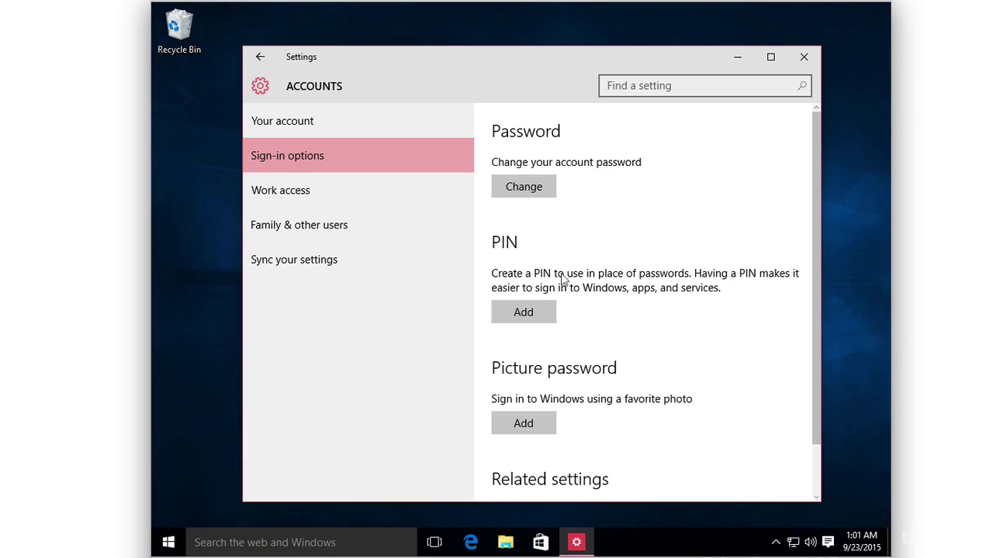
scroll(564, 280, "down", 2)
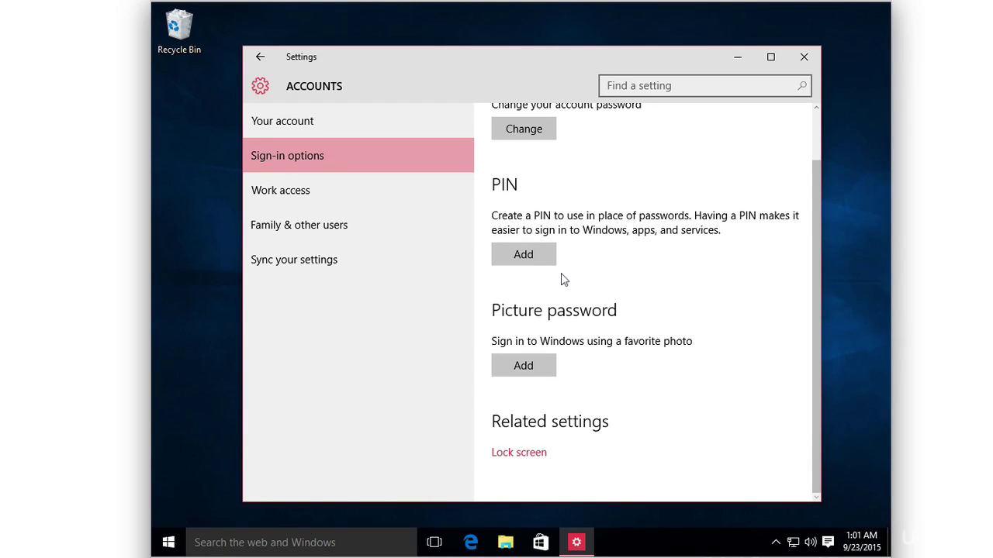
Review the remaining Accounts pages: Work access, Family & other users, and Sync your settings
left_click(386, 206)
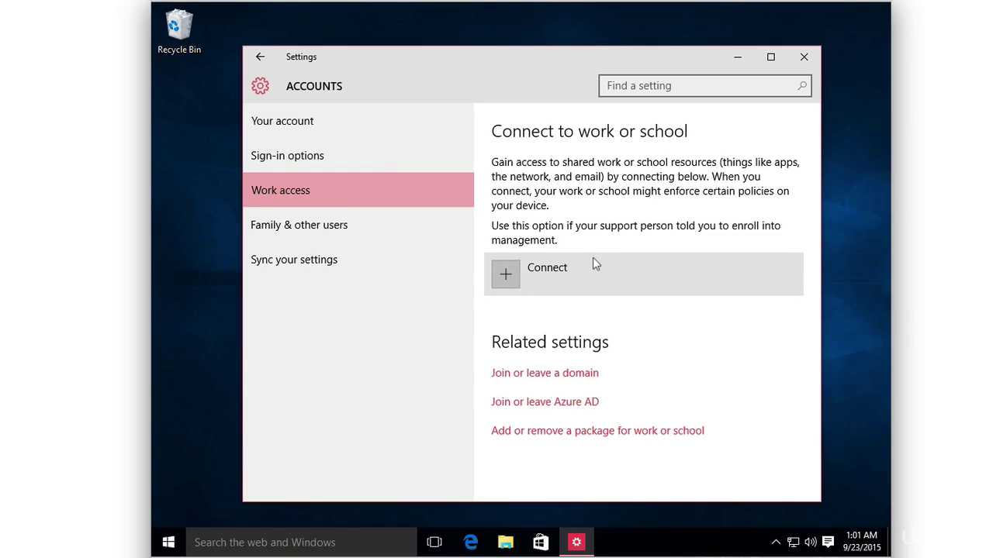
left_click(384, 240)
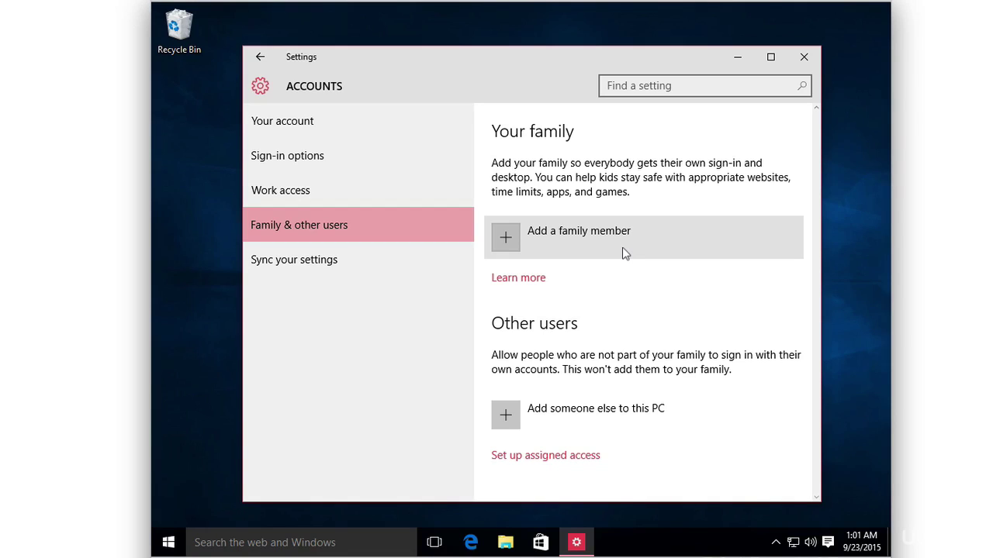
left_click(431, 275)
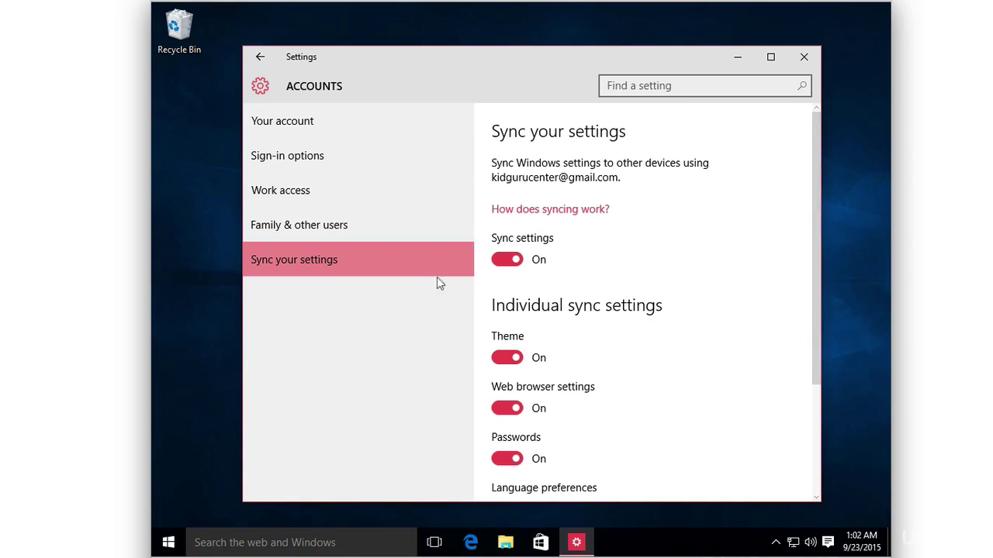
scroll(683, 381, "down", 3)
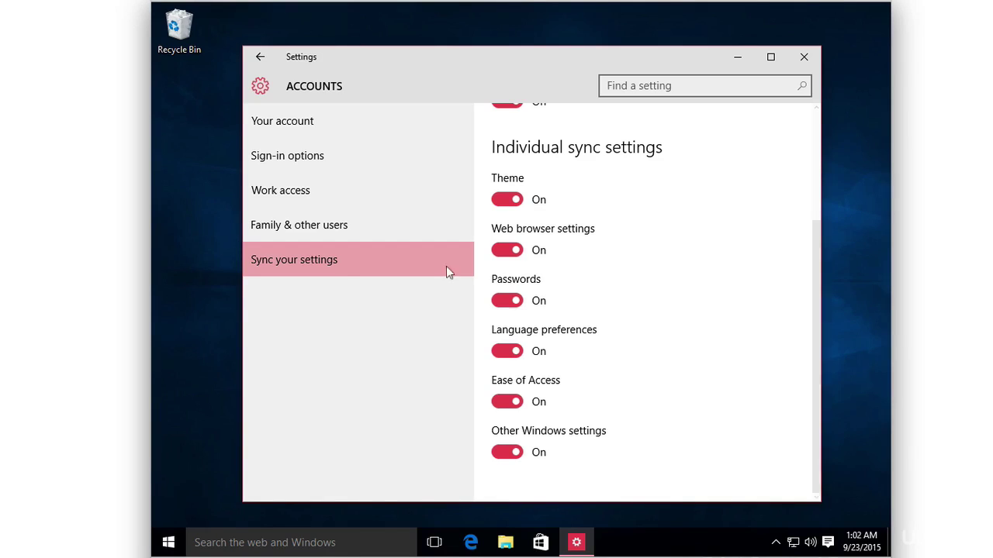
Switch to the Time & language settings and review the Date & time, Region & language and Speech pages
left_click(266, 62)
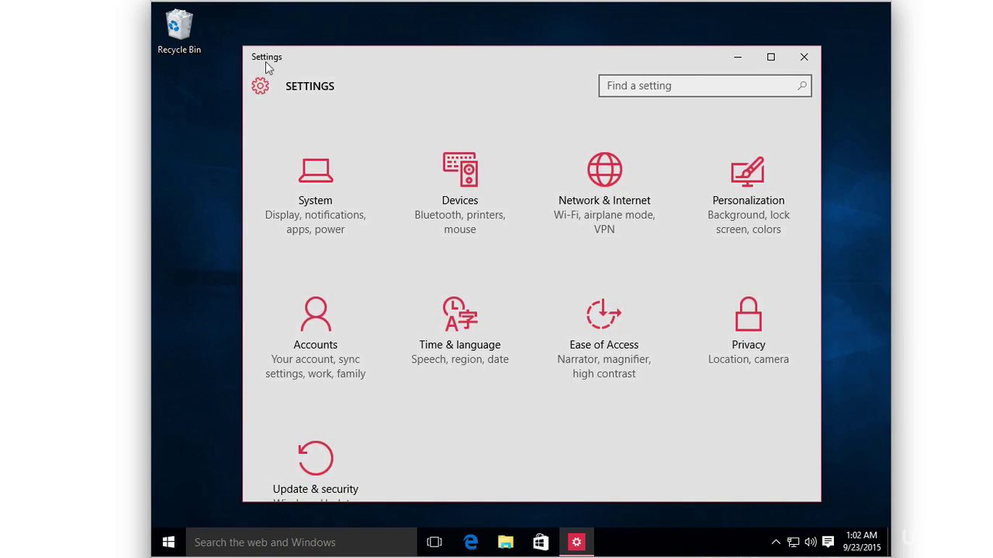
left_click(463, 327)
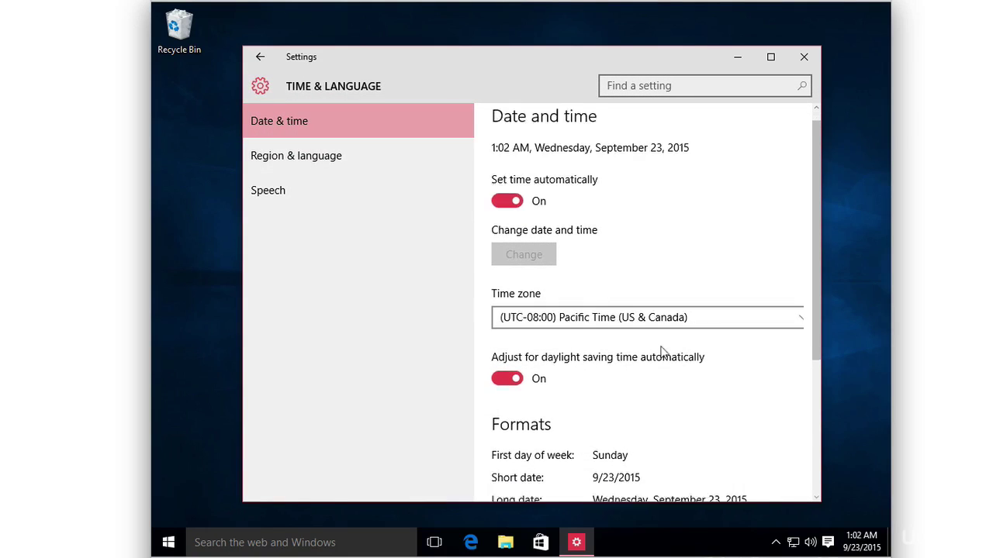
scroll(663, 350, "down", 3)
left_click(369, 167)
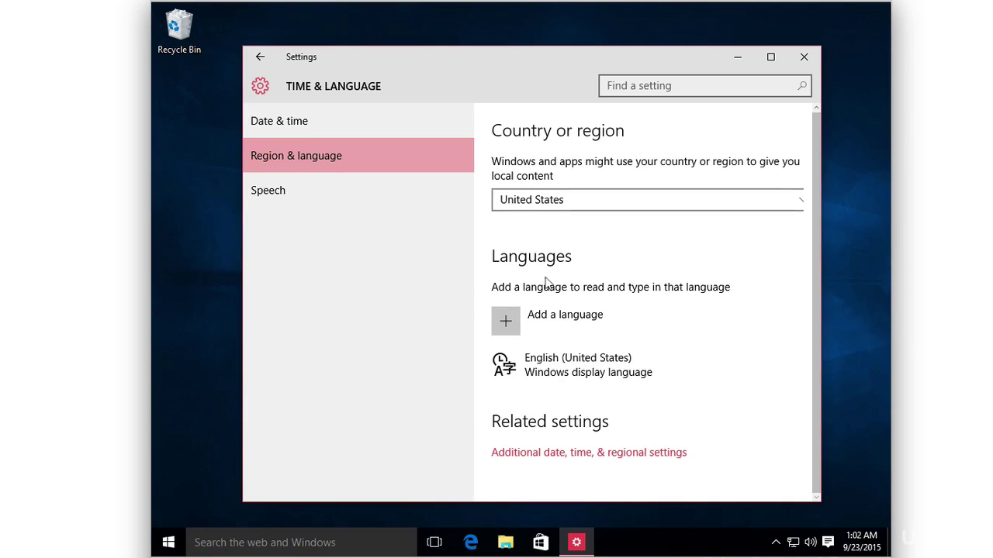
left_click(381, 191)
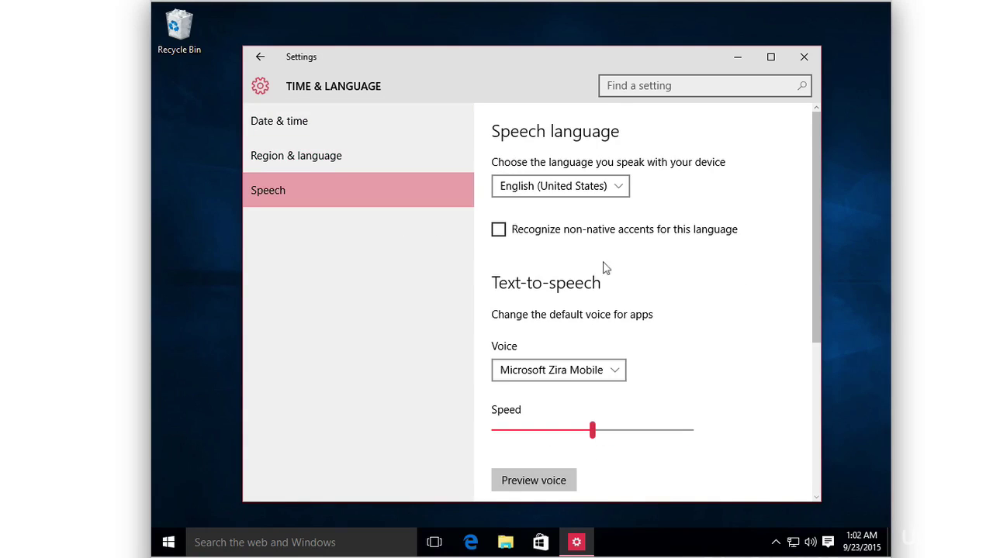
scroll(605, 268, "down", 5)
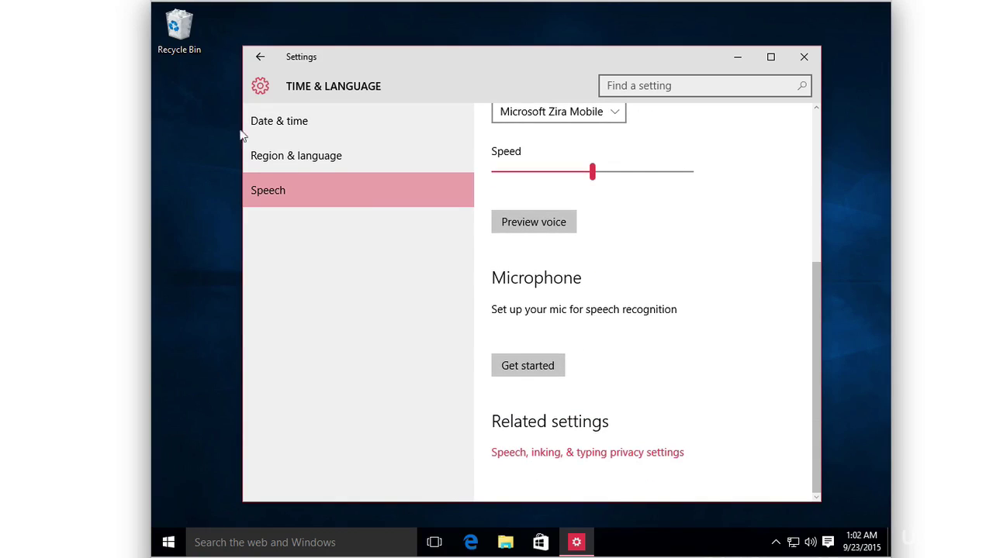
Switch to the Ease of Access settings and review the Narrator, Magnifier, High contrast and Closed captions pages
left_click(260, 59)
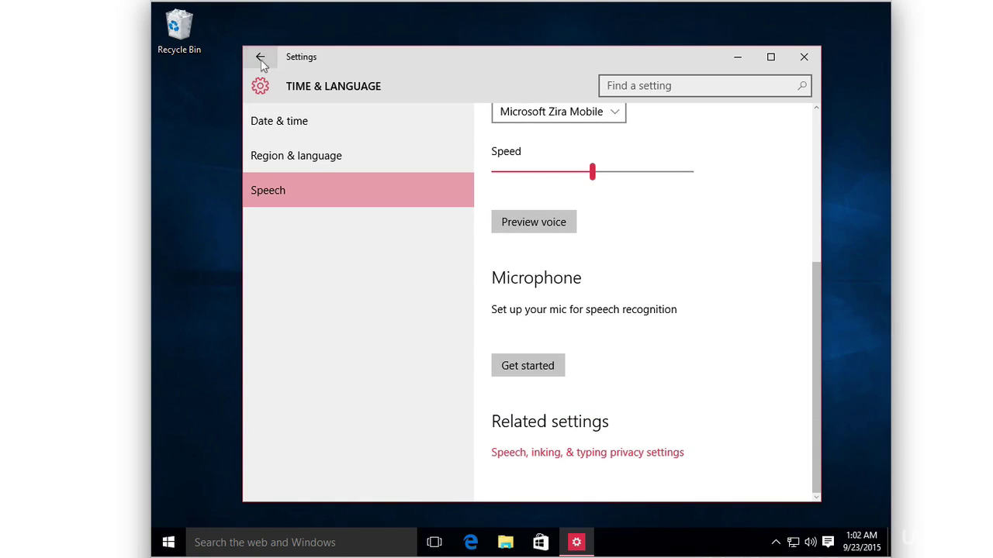
left_click(655, 320)
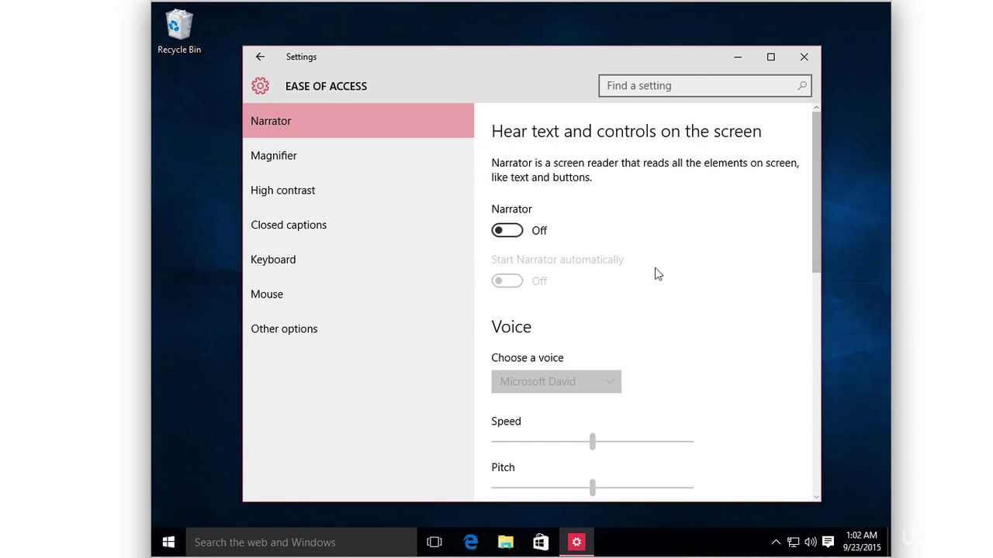
scroll(656, 274, "down", 1)
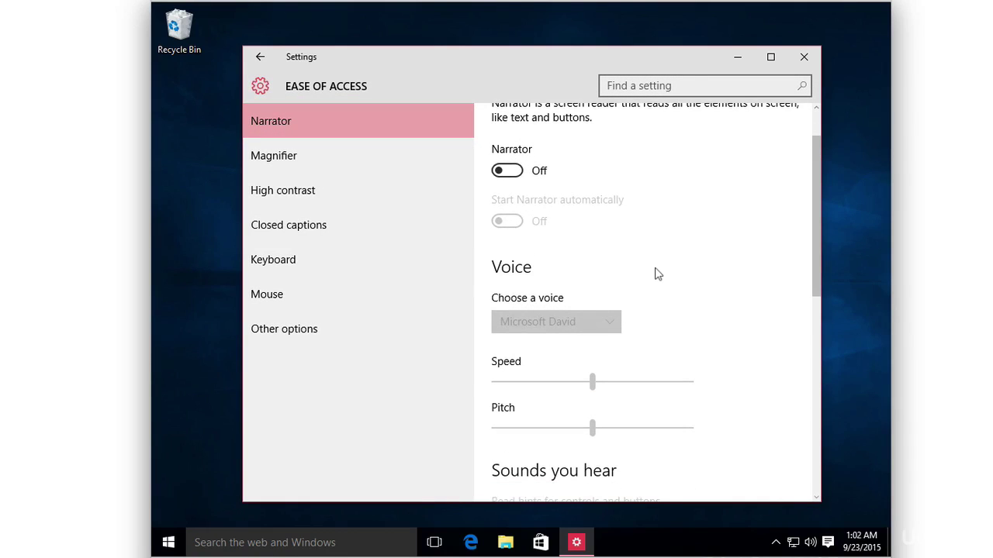
left_click(414, 154)
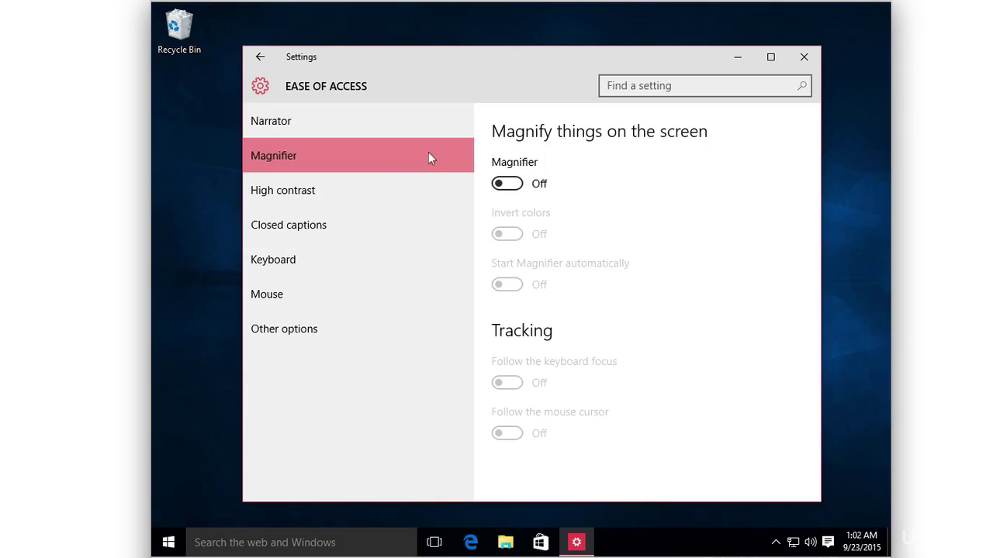
left_click(439, 203)
left_click(432, 230)
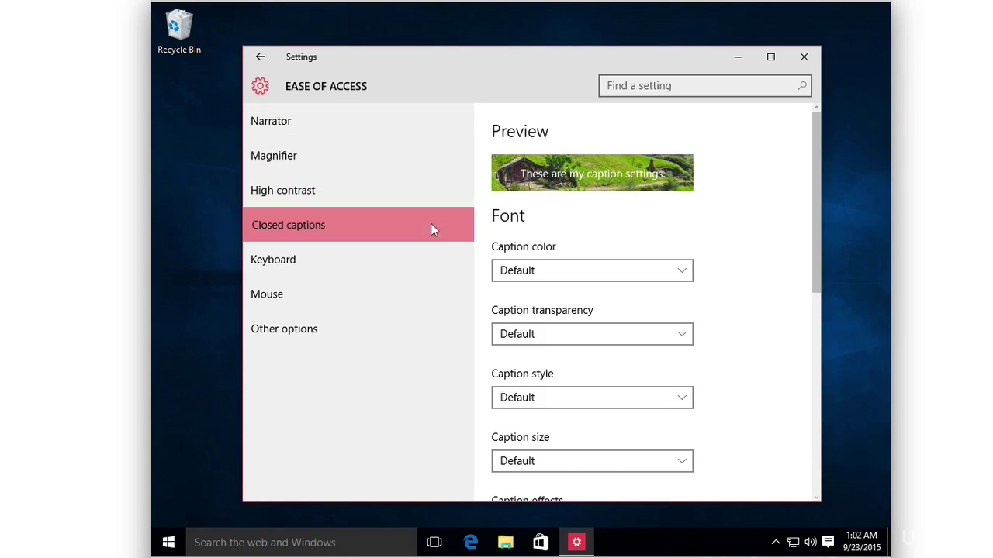
scroll(658, 257, "down", 3)
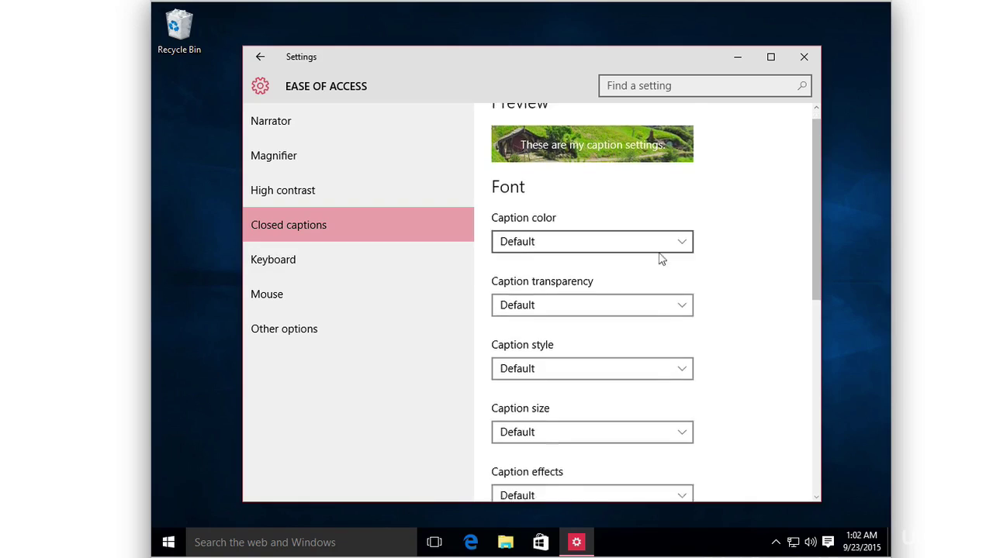
Review the Ease of Access Keyboard, Mouse and Other options pages, and try the Cursor thickness slider
left_click(436, 273)
scroll(676, 295, "down", 3)
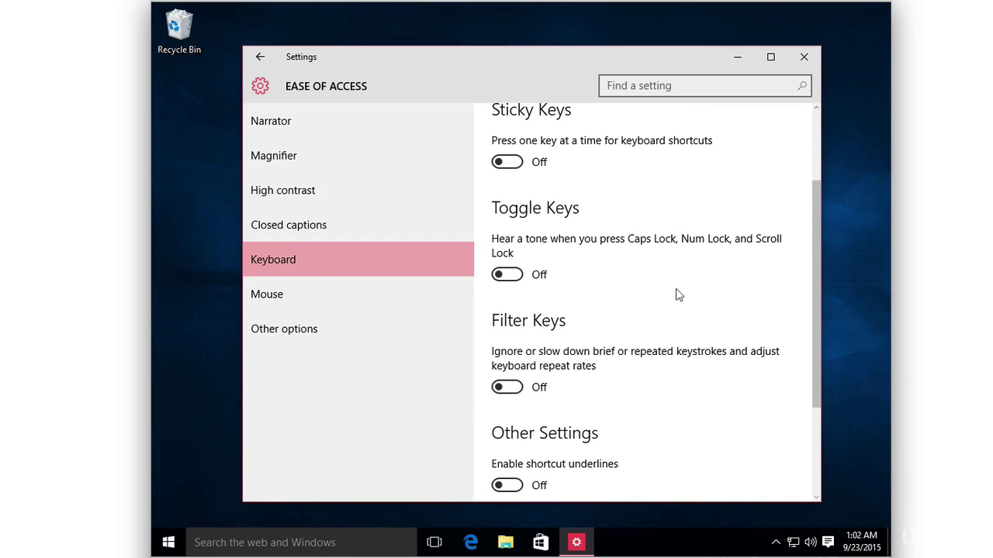
scroll(675, 294, "down", 3)
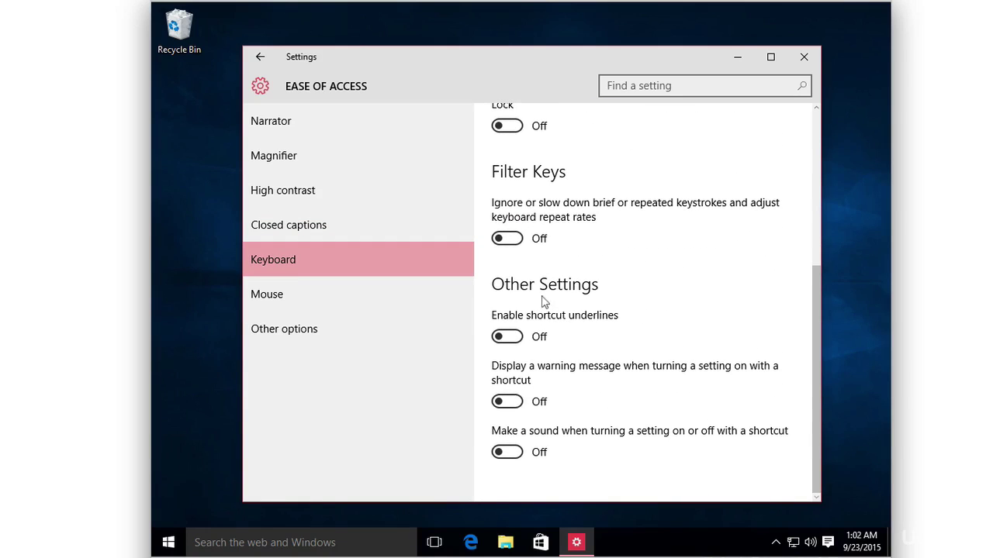
left_click(348, 292)
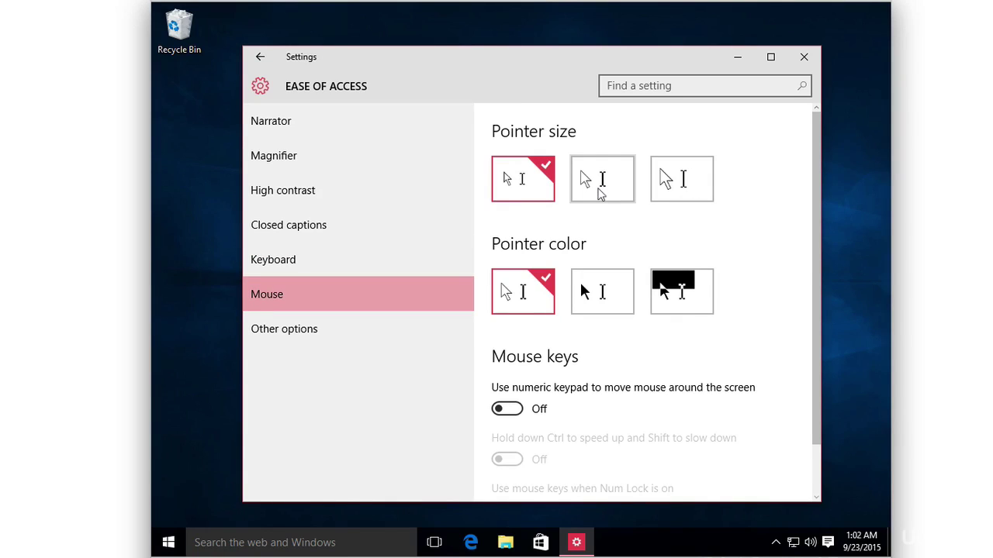
scroll(640, 321, "down", 1)
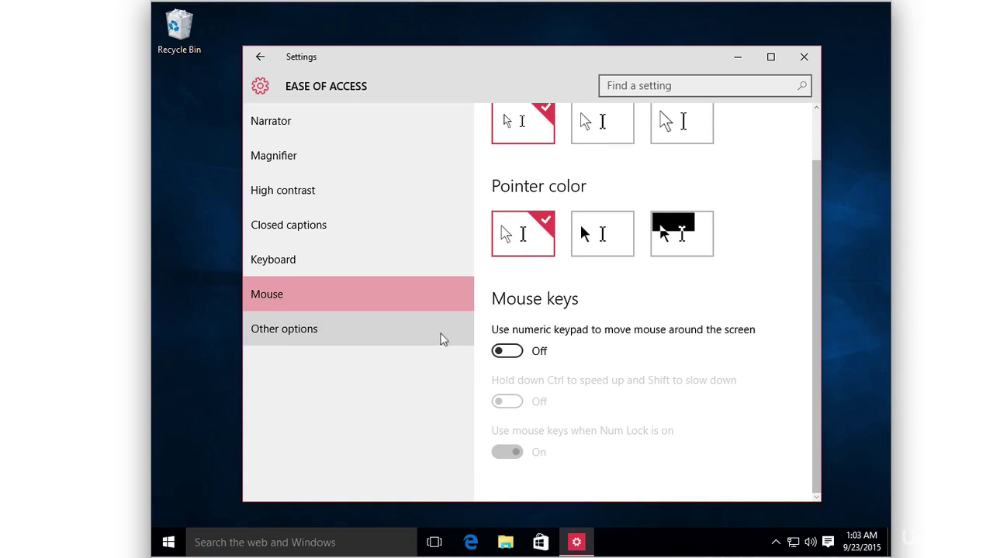
left_click(438, 336)
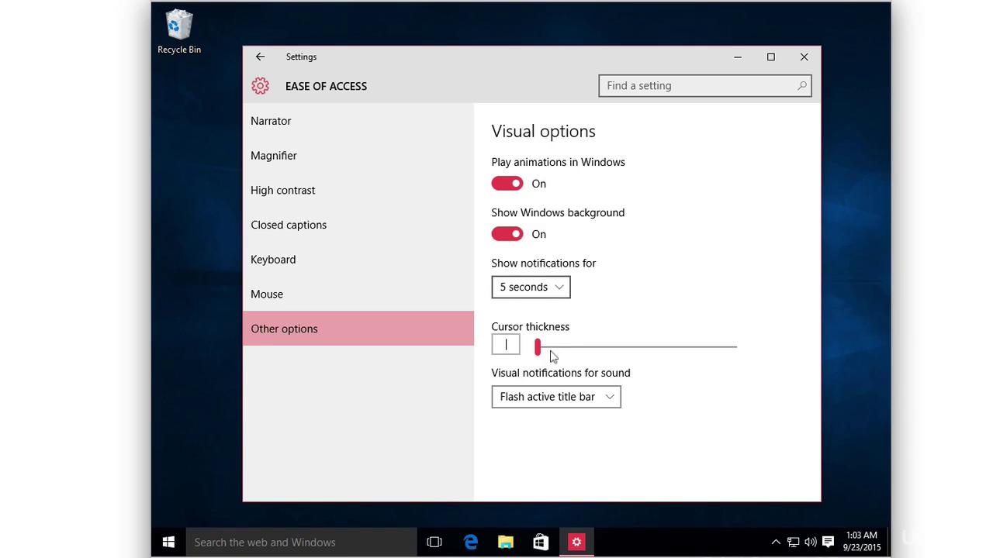
left_click_drag(537, 348, 512, 351)
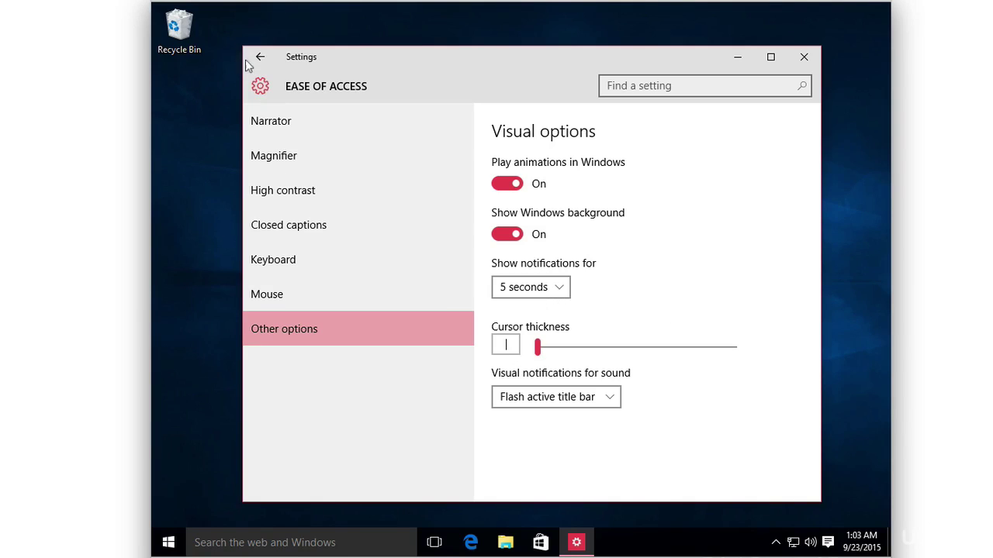
Switch to the Privacy settings and look through the list of privacy pages and the General options
left_click(260, 57)
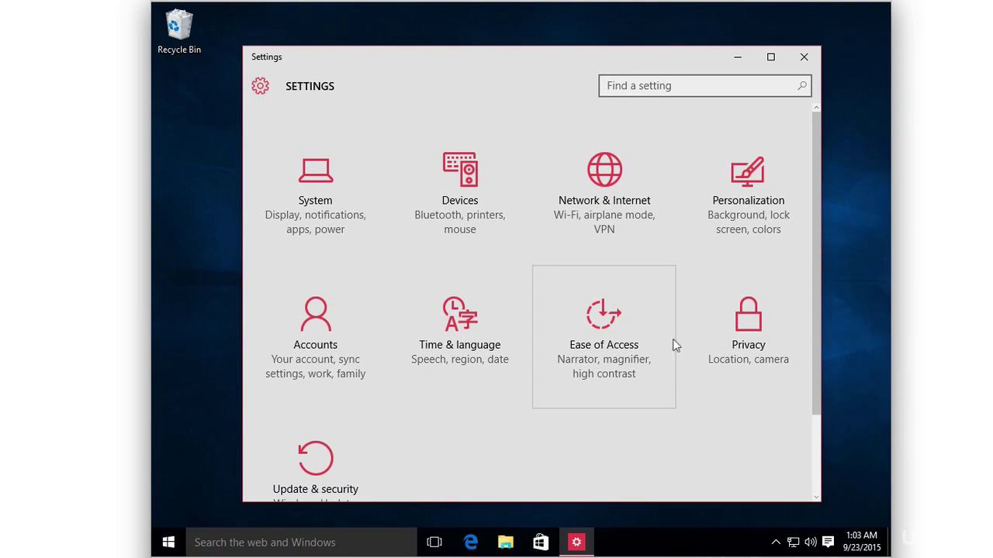
left_click(700, 344)
scroll(342, 325, "down", 3)
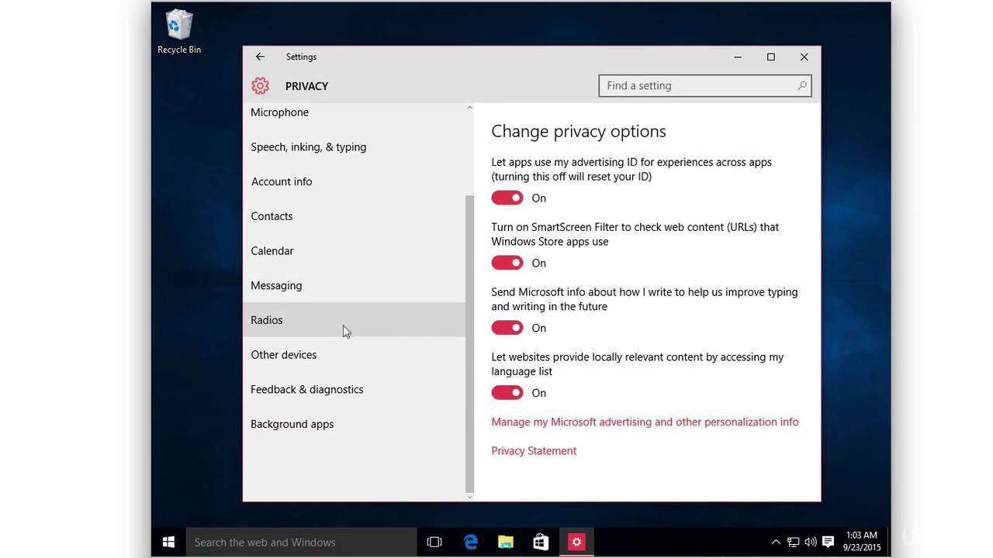
scroll(343, 325, "up", 3)
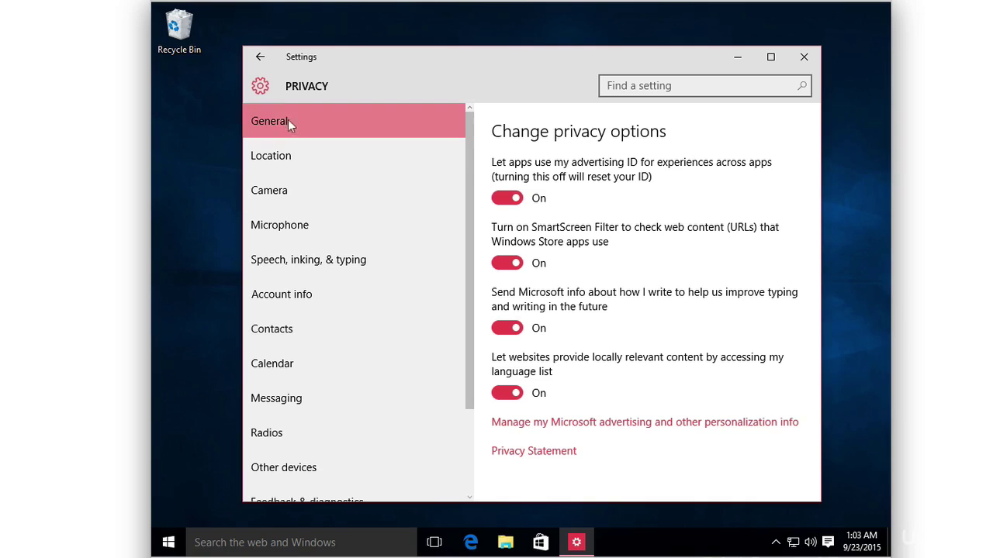
Switch to the Update & security settings and review the Windows Update and Windows Defender pages
left_click(259, 58)
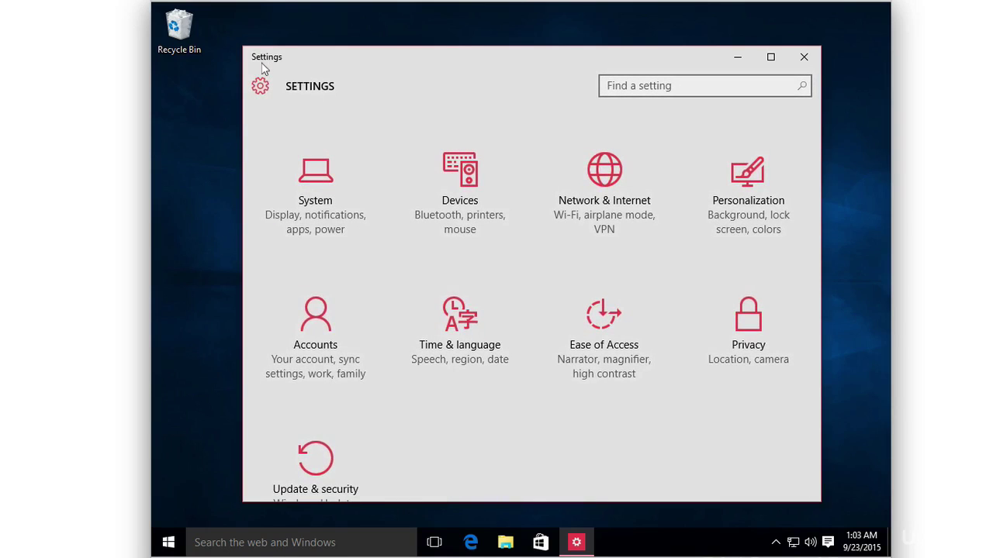
scroll(281, 438, "down", 1)
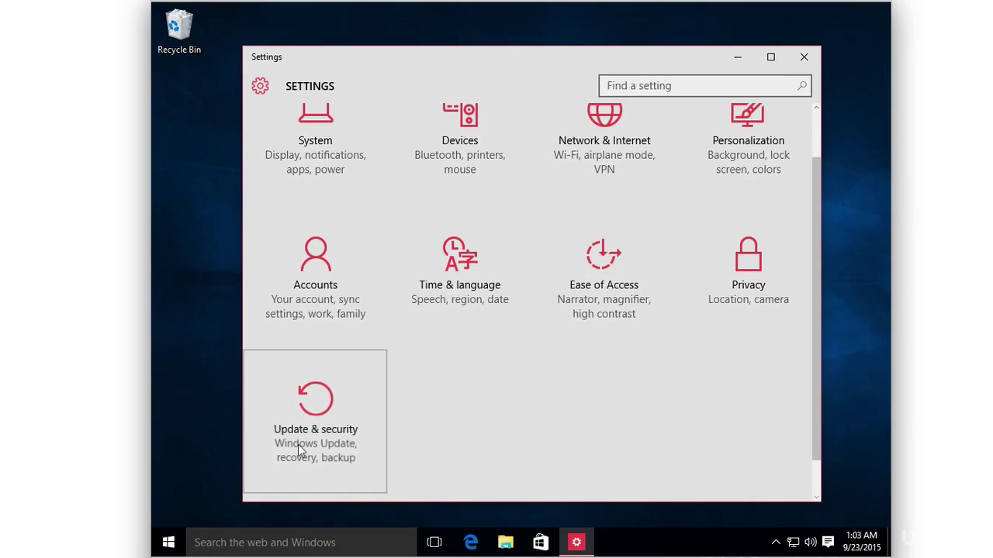
left_click(298, 444)
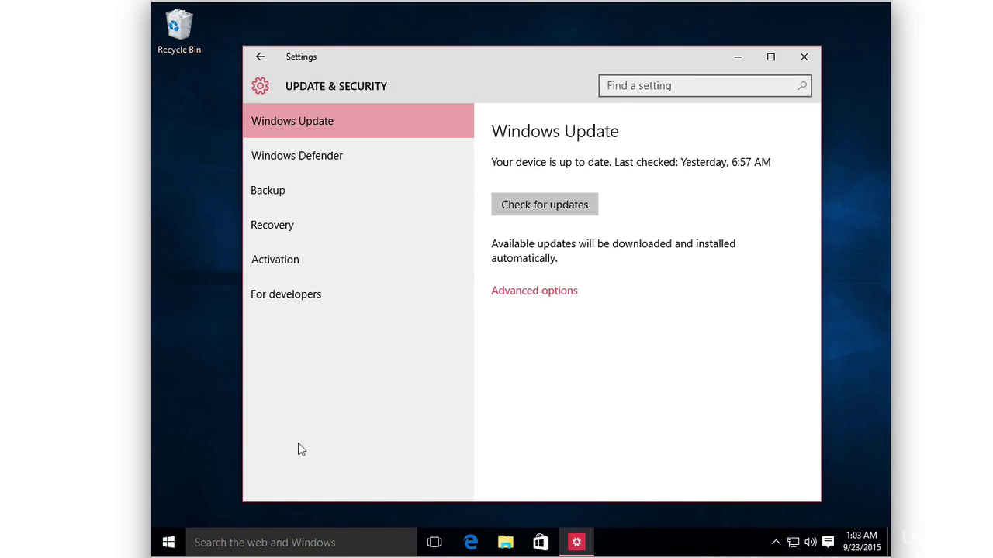
left_click(335, 156)
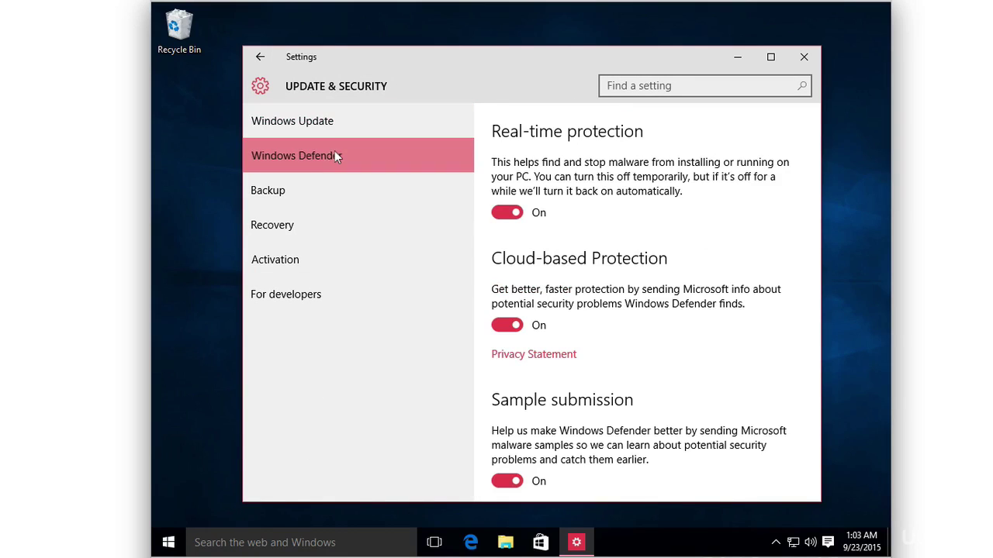
scroll(547, 313, "down", 3)
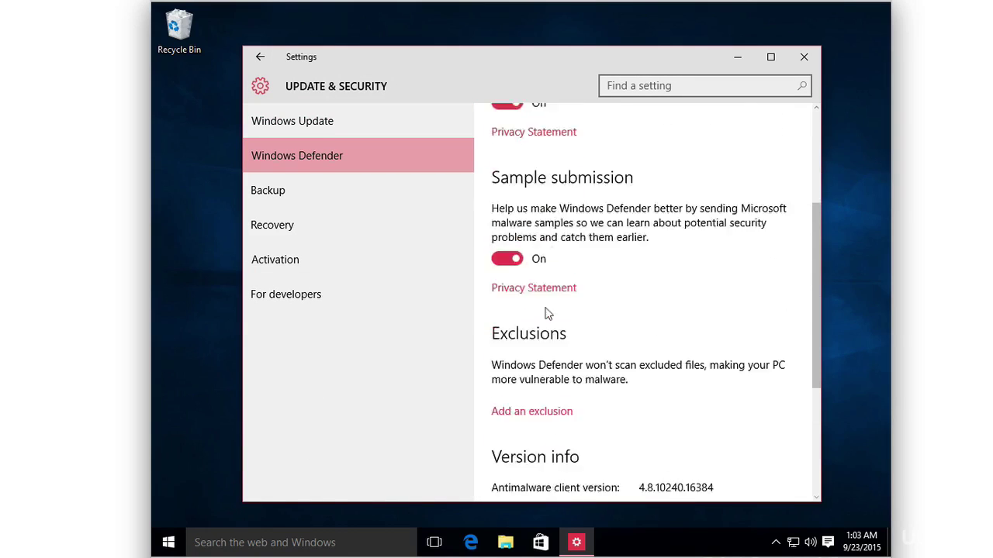
scroll(547, 313, "down", 3)
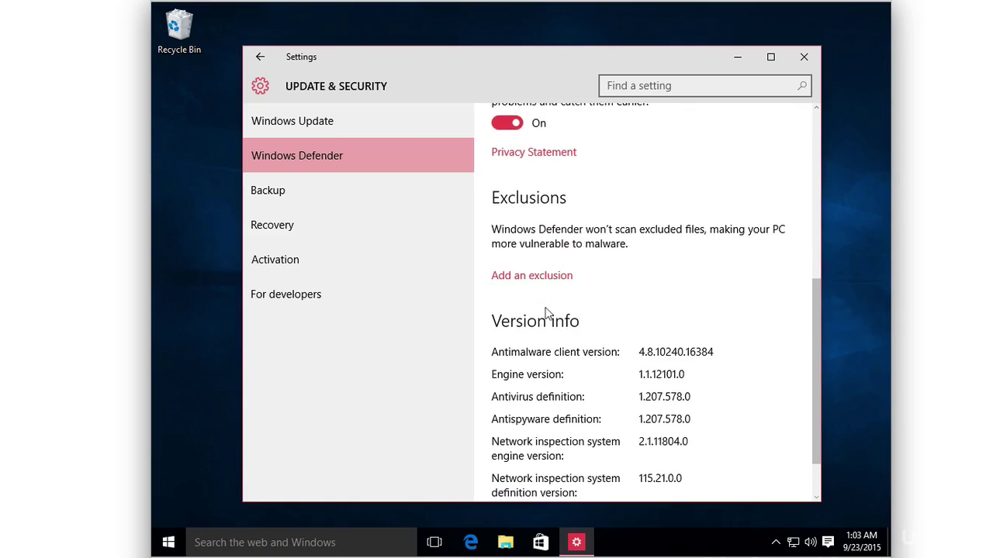
Review the Backup, Recovery and For developers pages of Update & security
left_click(335, 193)
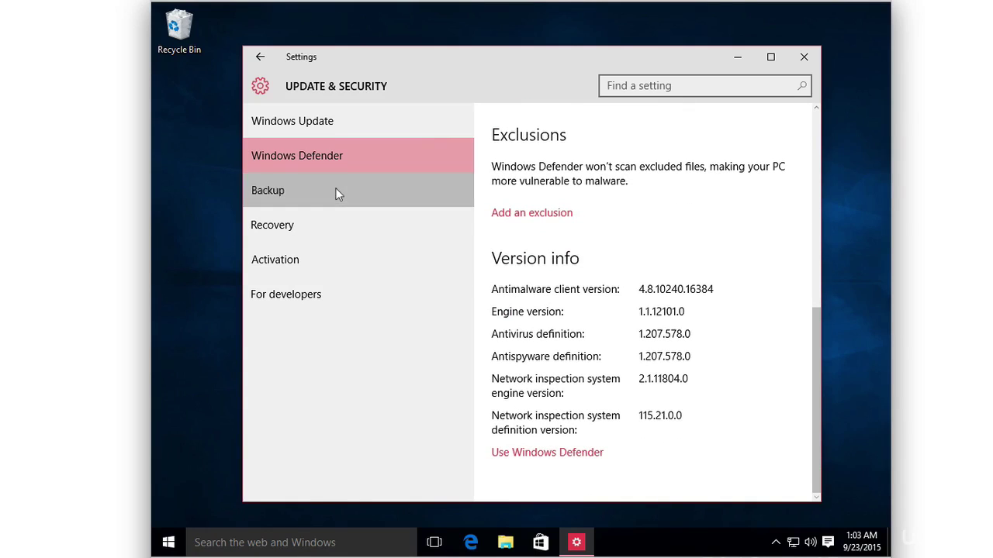
left_click(338, 227)
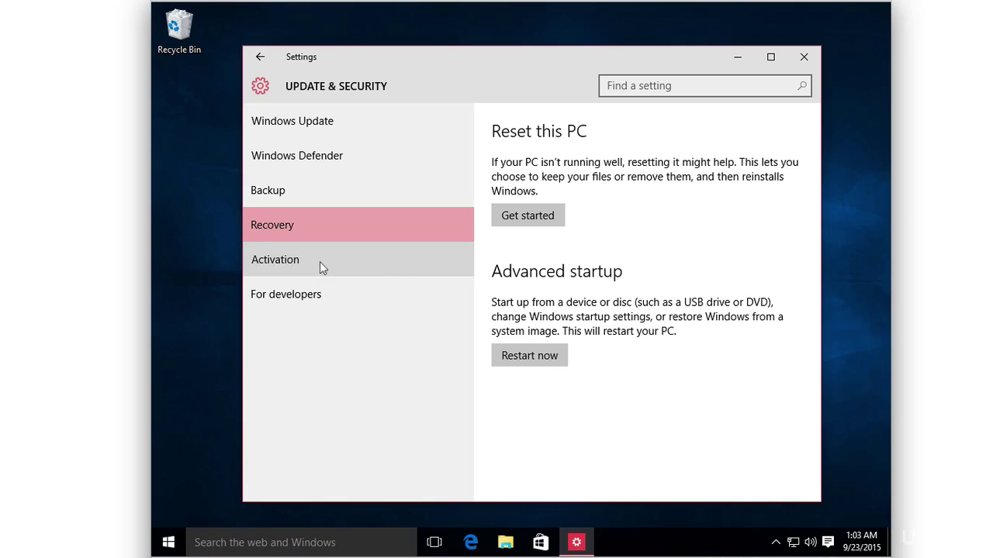
left_click(324, 294)
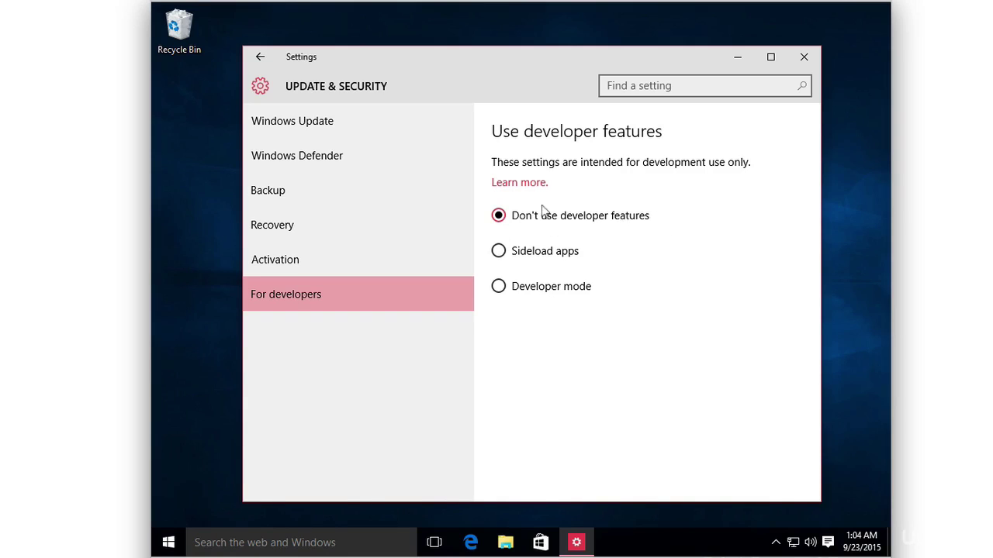
Return to the Settings home page and revisit Network & Internet, viewing its Data usage, Dial-up and Ethernet pages
left_click(263, 55)
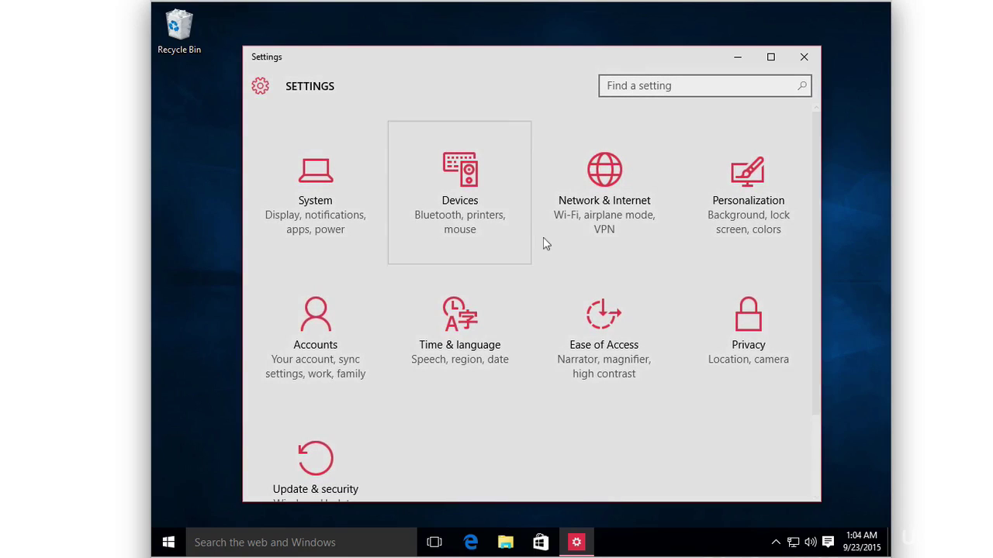
scroll(545, 244, "down", 2)
scroll(545, 244, "up", 2)
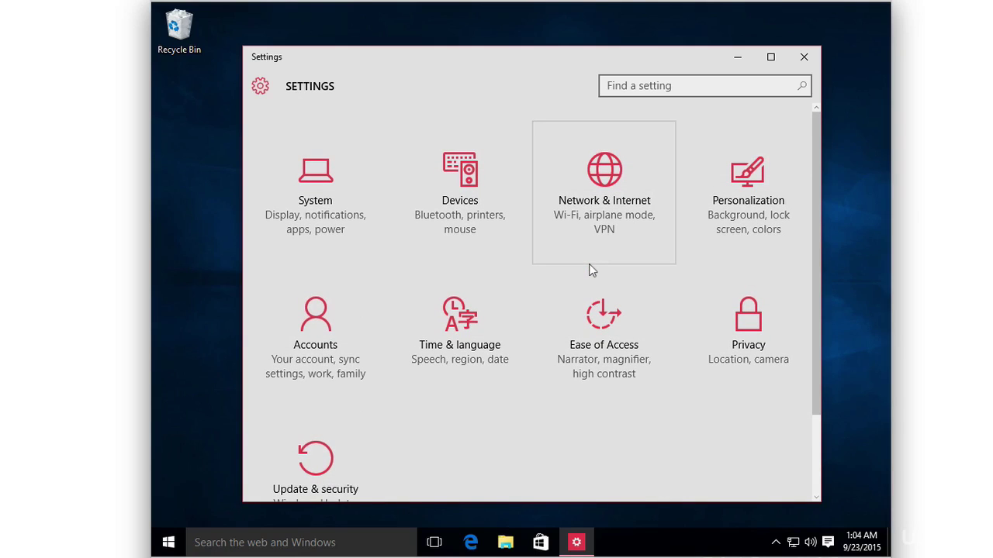
left_click(589, 265)
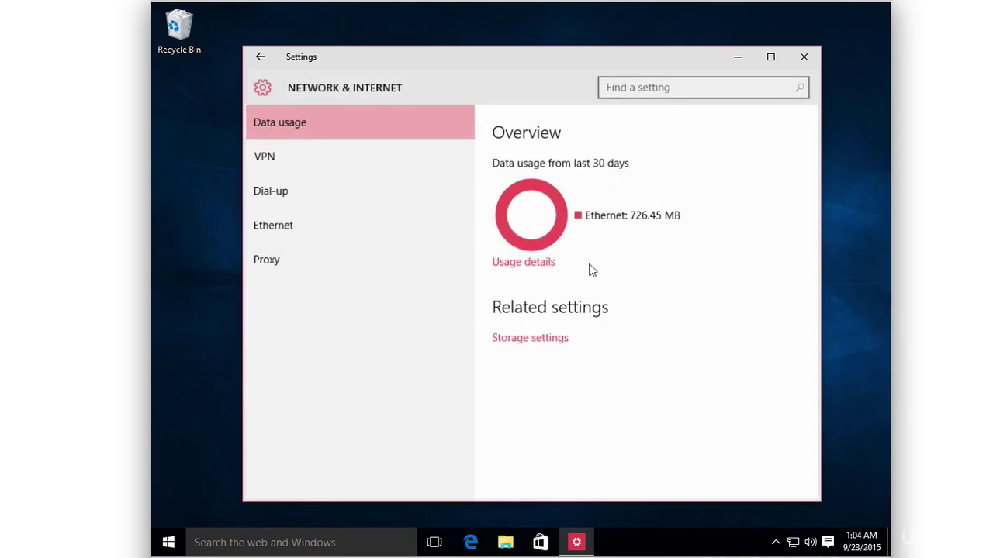
left_click(421, 205)
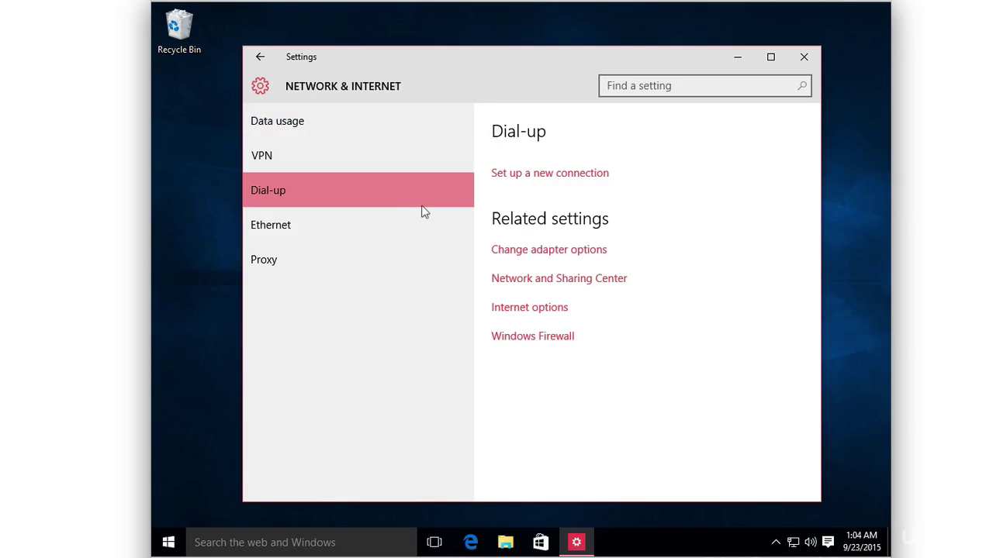
left_click(412, 221)
Switch to the Devices settings and view the Mouse & touchpad page
left_click(260, 59)
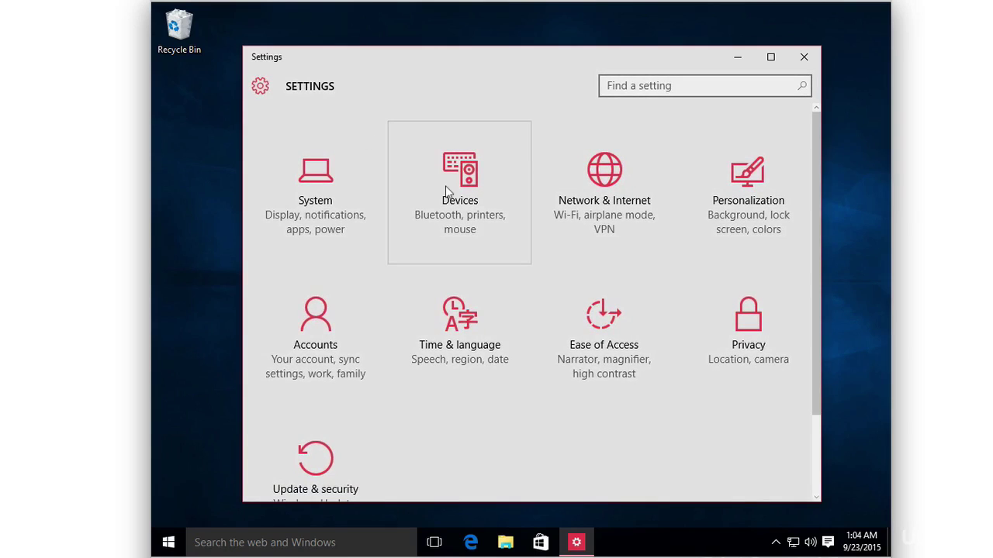
left_click(448, 188)
left_click(399, 190)
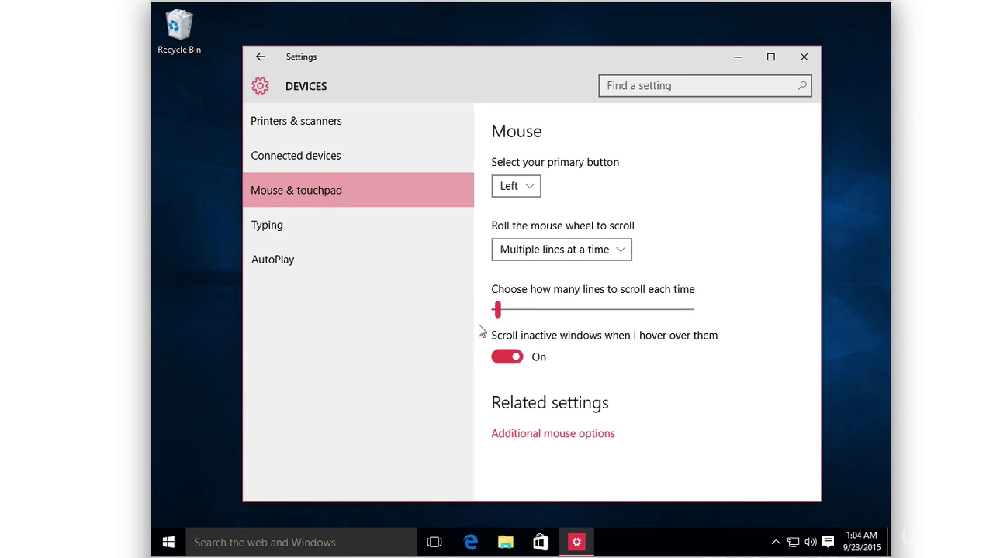
Open the Control Panel, look at Network and Internet and its HomeGroup page, and return to the category overview
left_click(169, 543)
type("control")
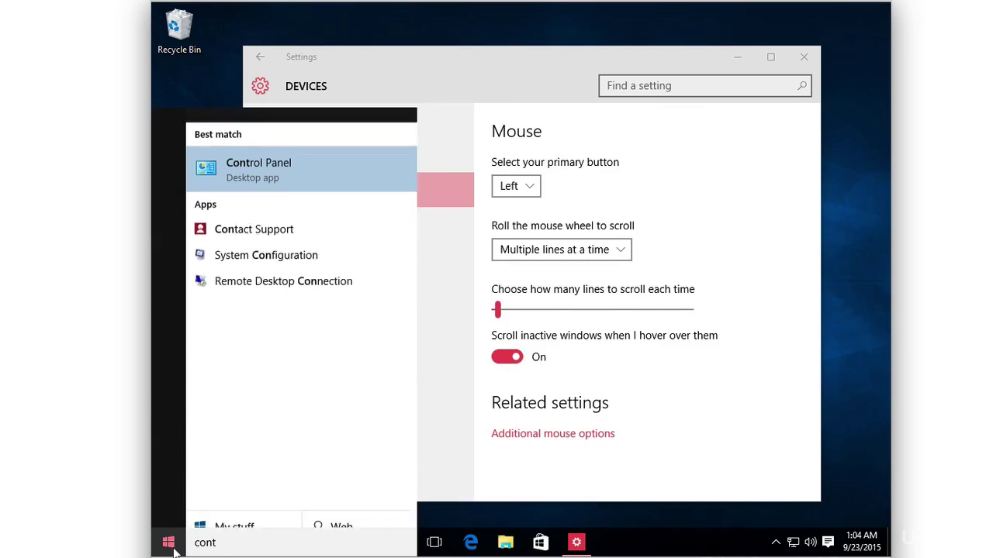
left_click(380, 166)
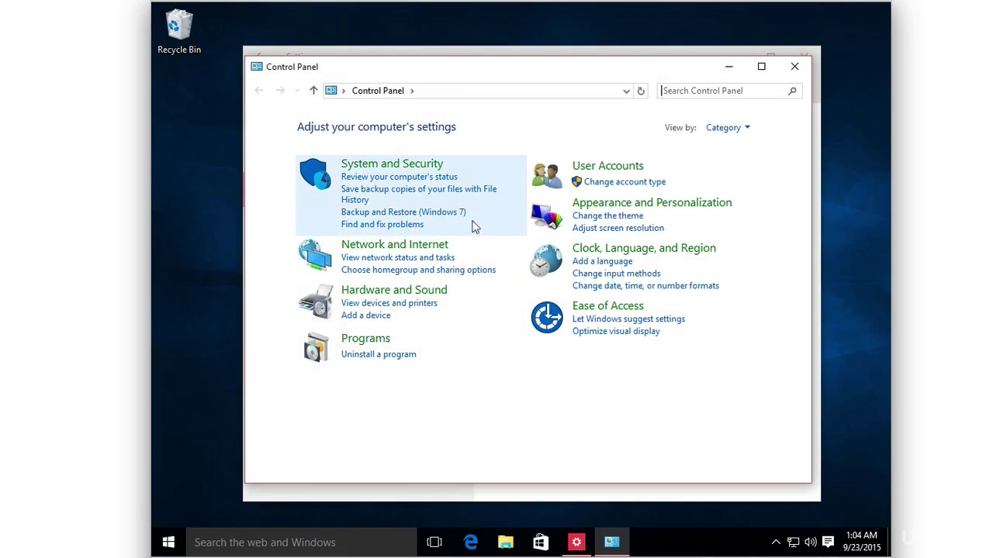
left_click(410, 243)
left_click(454, 174)
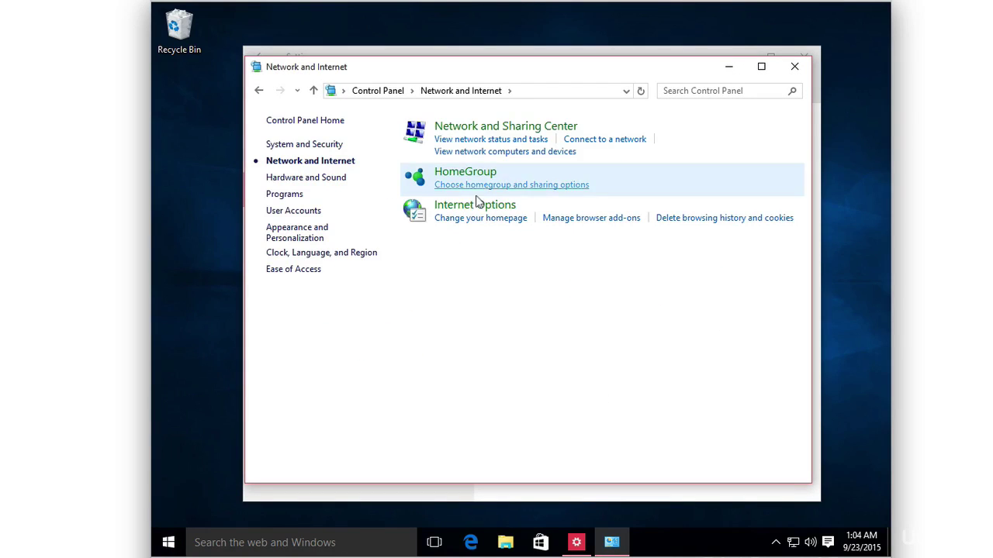
left_click(259, 90)
left_click(259, 91)
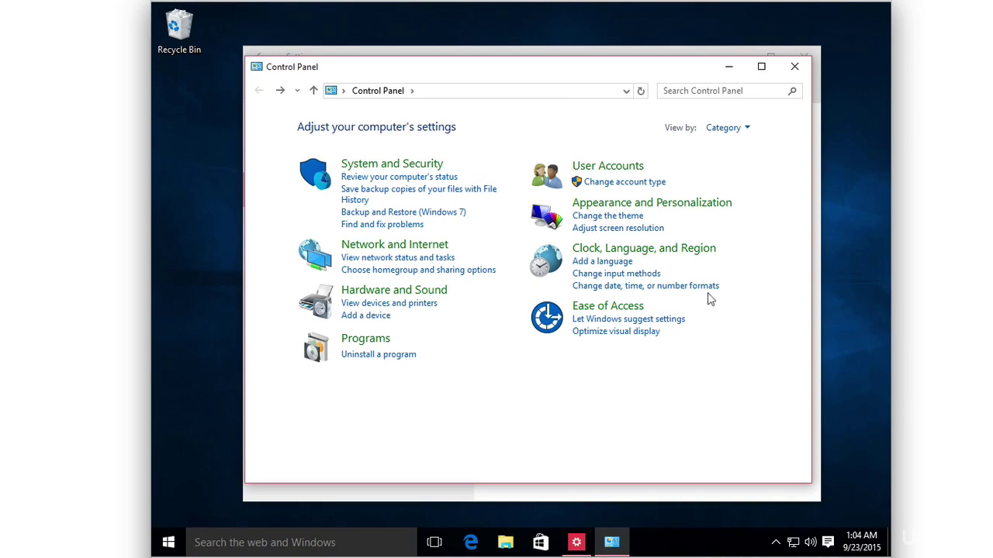
Review the System and Security category down to Storage Spaces, and close the Control Panel
left_click(417, 166)
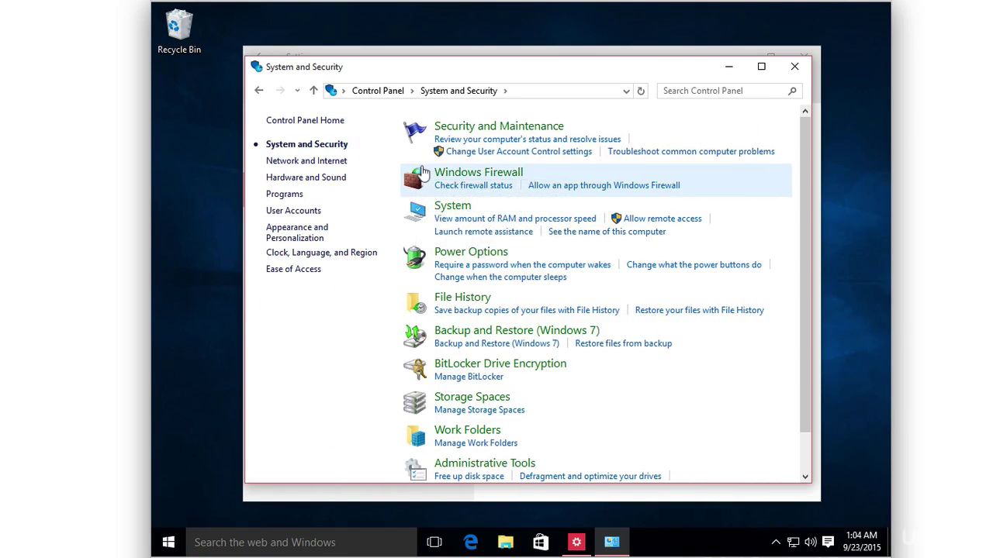
scroll(479, 341, "down", 1)
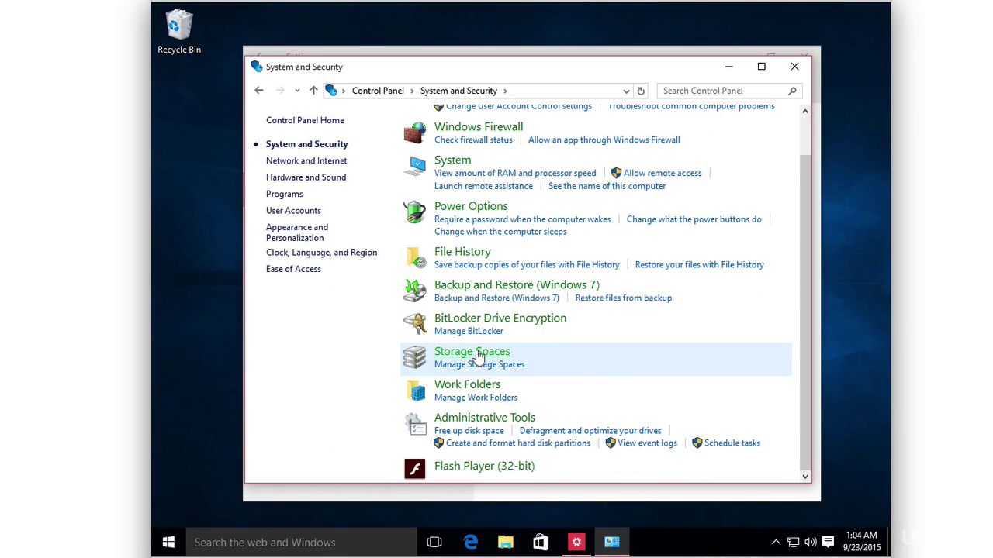
left_click(474, 352)
left_click(793, 65)
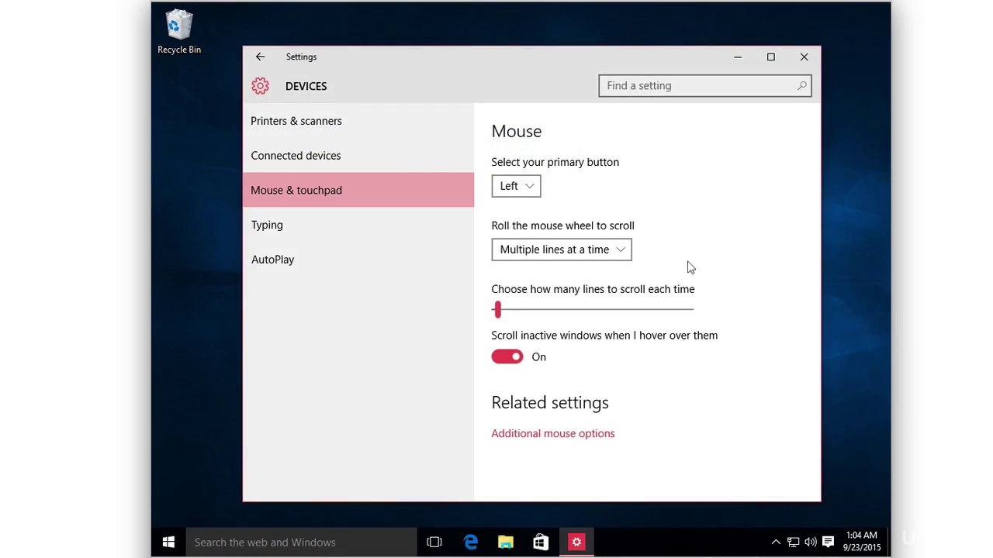
Close the Settings window and briefly view the Start menu before returning to the desktop
left_click(804, 56)
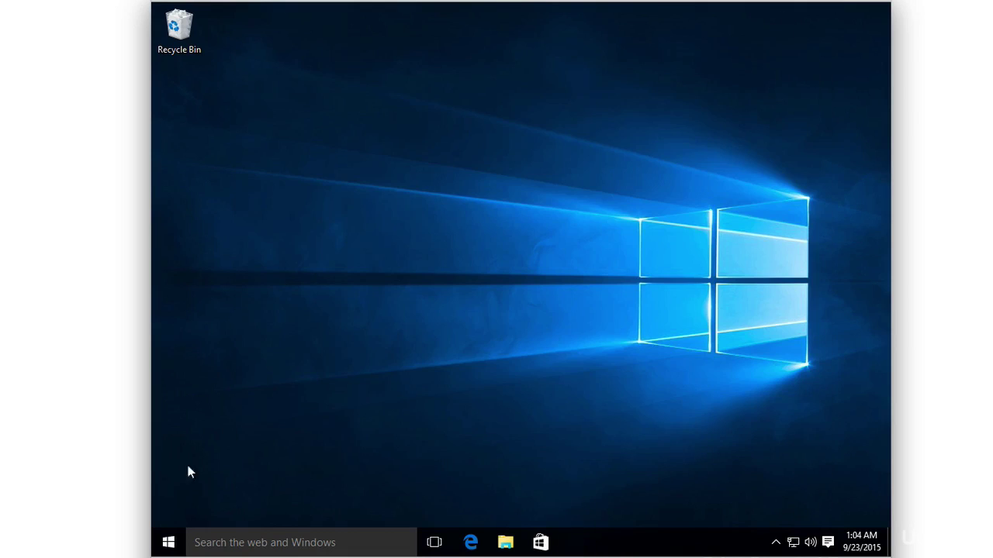
left_click(169, 546)
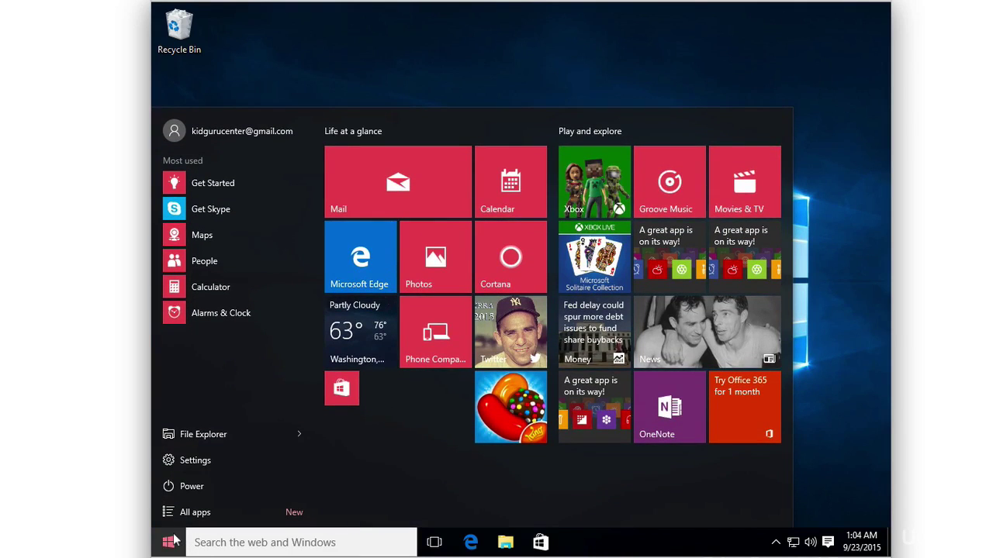
left_click(174, 541)
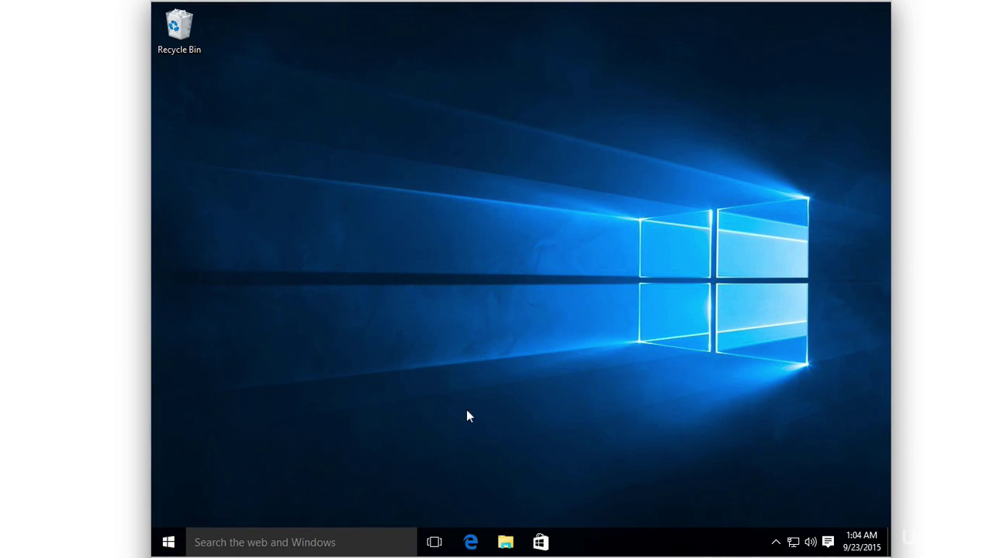